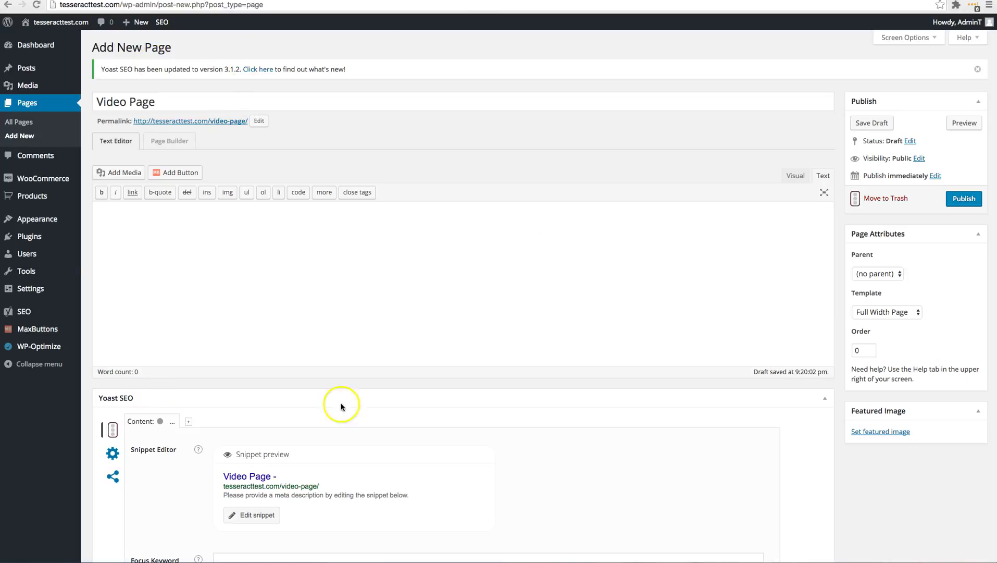
Switch to the How2Plumb YouTube channel tab and browse its uploaded plumbing videos.
key("ctrl+Tab")
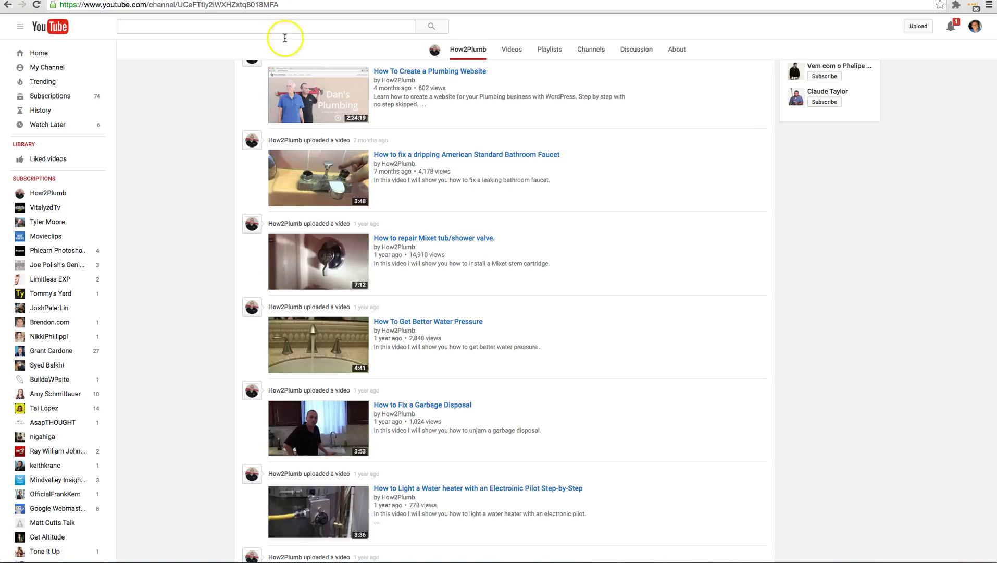
scroll(589, 417, "up", 3)
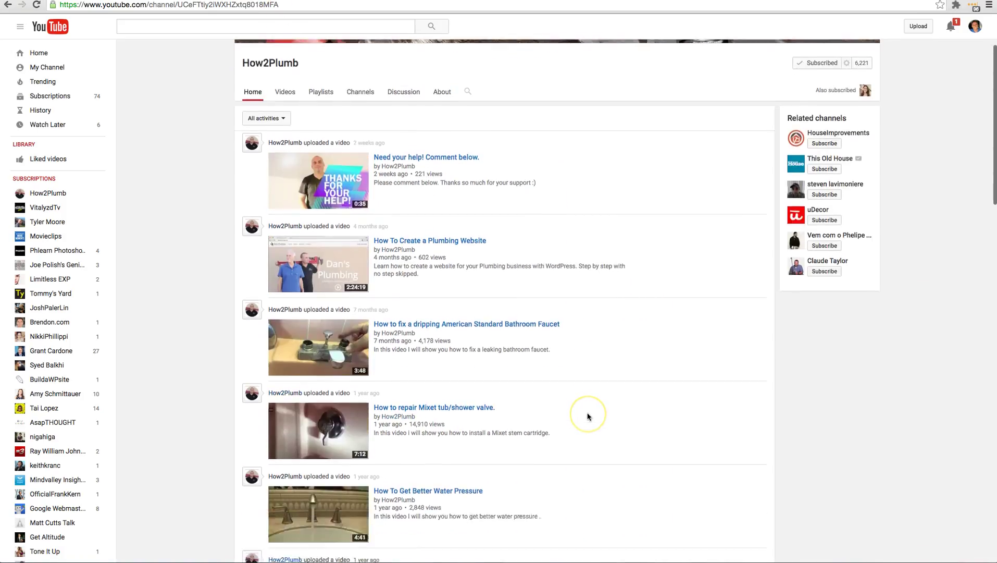
scroll(588, 415, "down", 5)
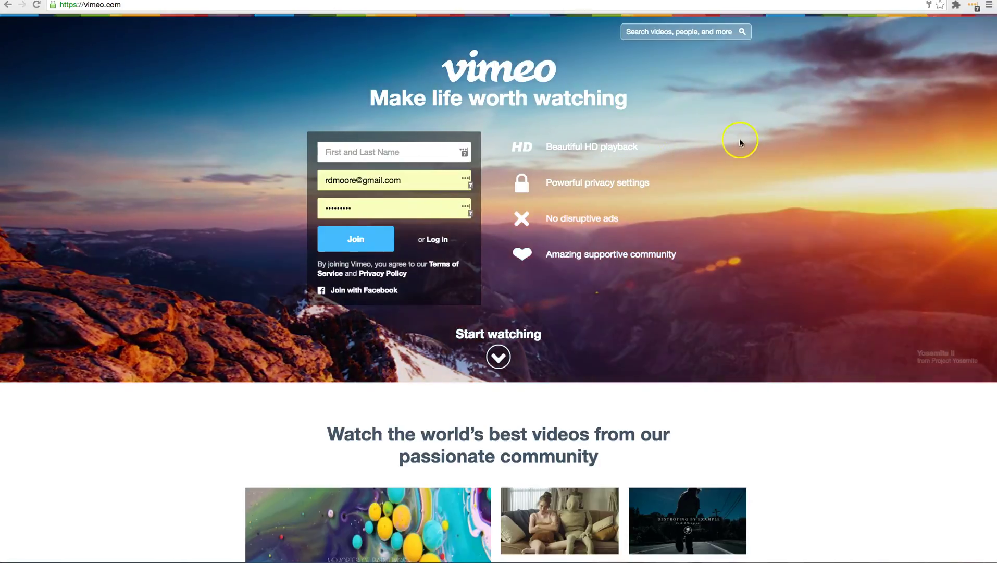
scroll(469, 380, "down", 5)
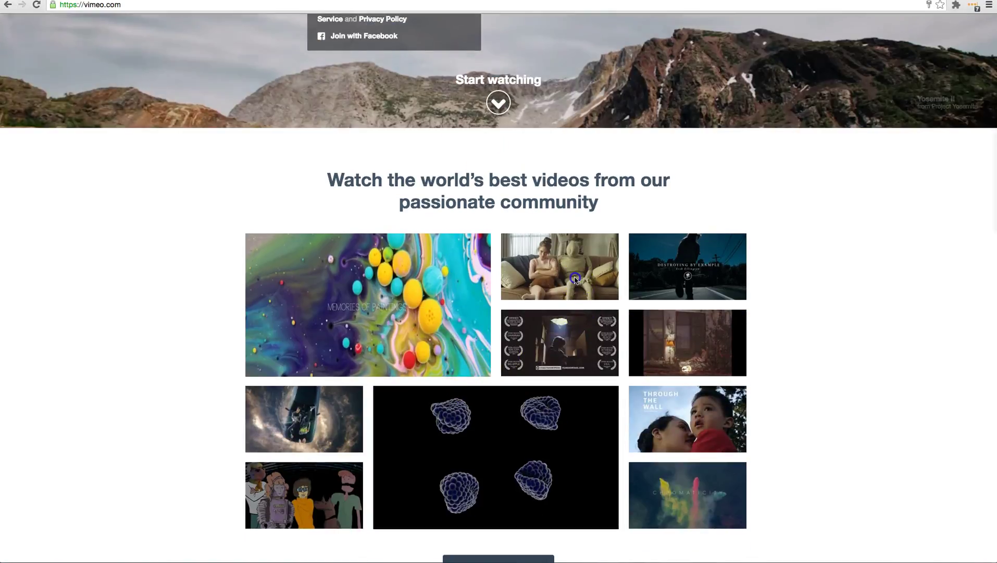
left_click(559, 280)
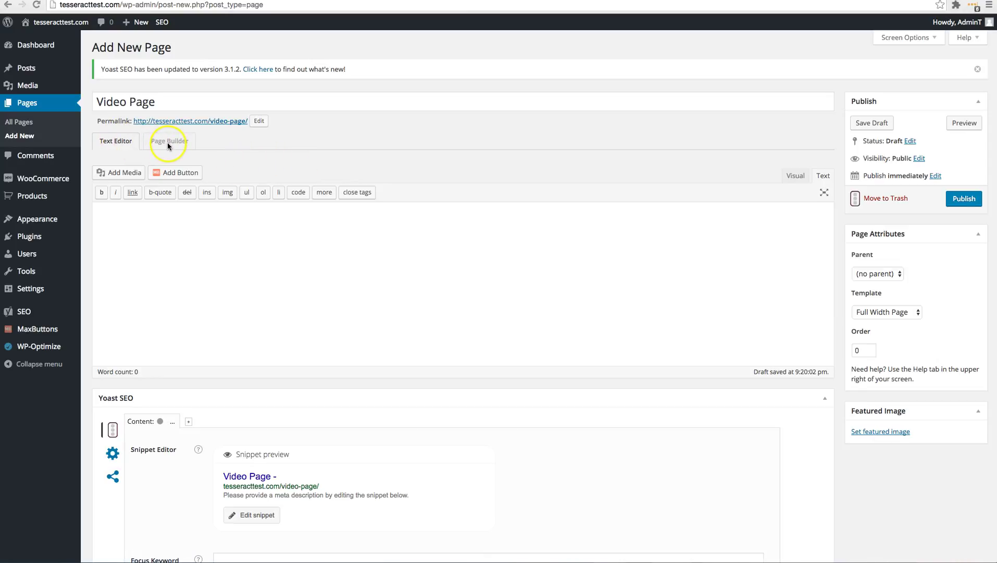
Keep the Video Page draft's template set to Full Width Page.
left_click(885, 313)
Launch Beaver Builder and place a Heading module at the top of the page.
left_click(163, 144)
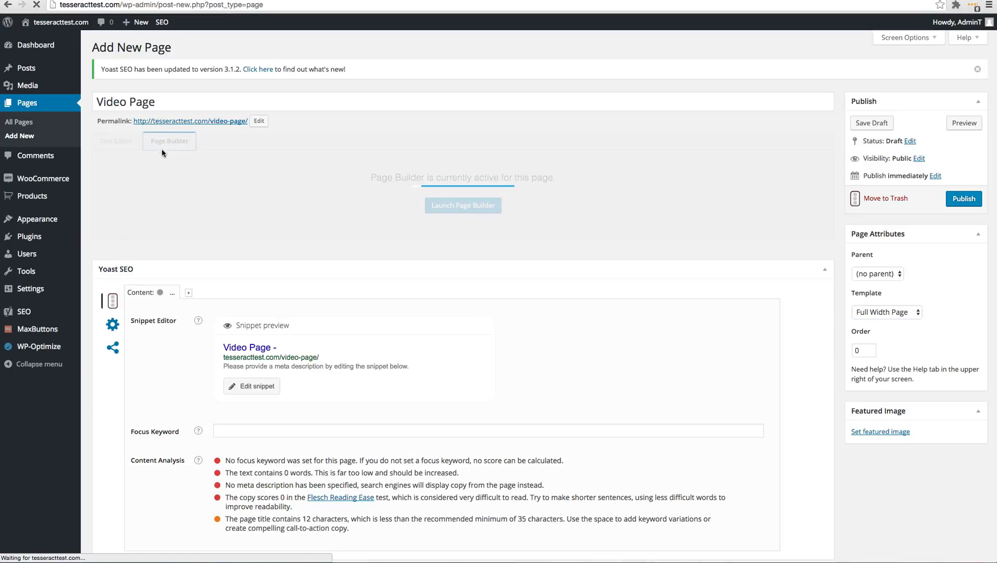
left_click(160, 155)
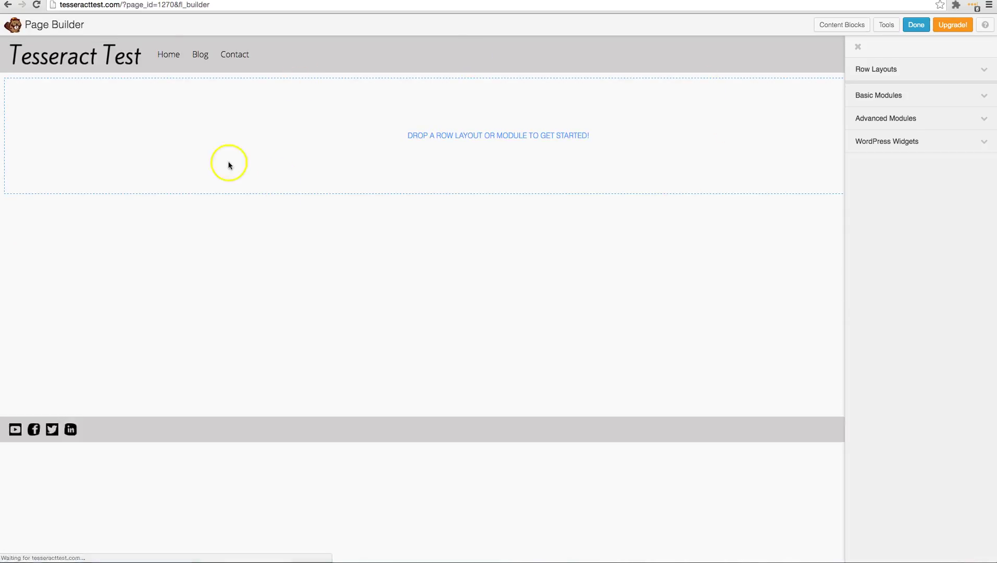
left_click(896, 104)
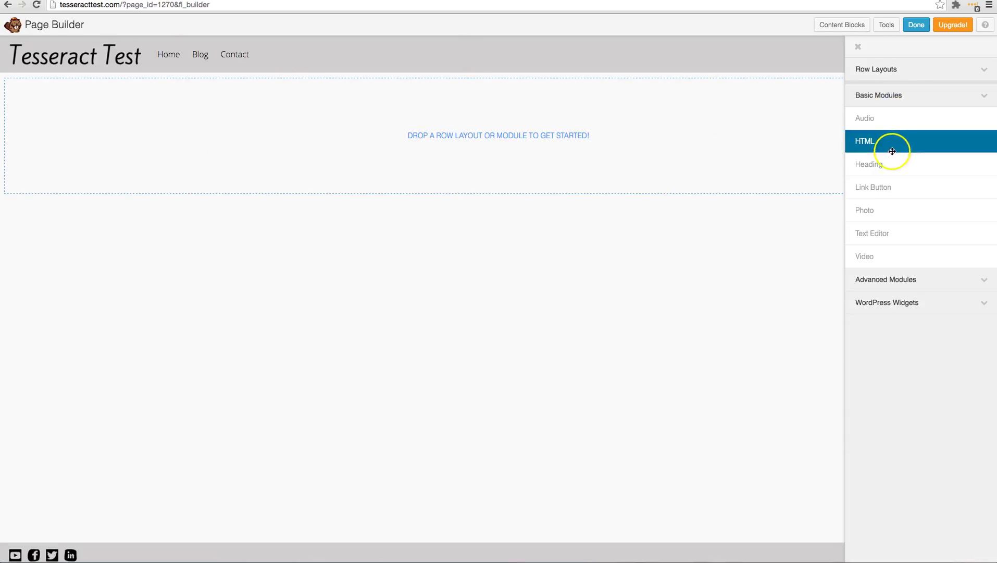
left_click_drag(886, 165, 563, 151)
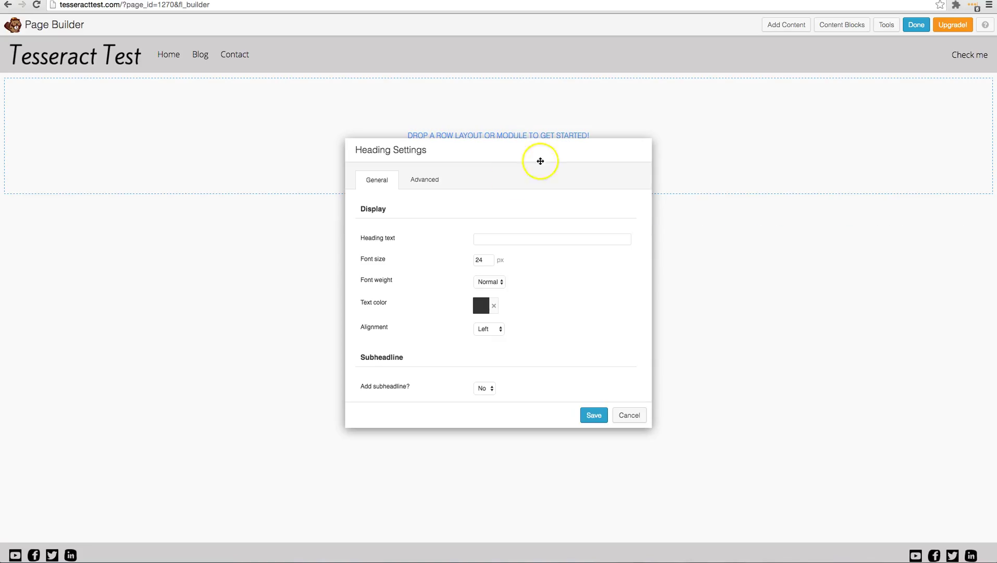
Give the heading the text 'Video Page', font size 34 and centre alignment, then save.
left_click(500, 243)
type("Video ")
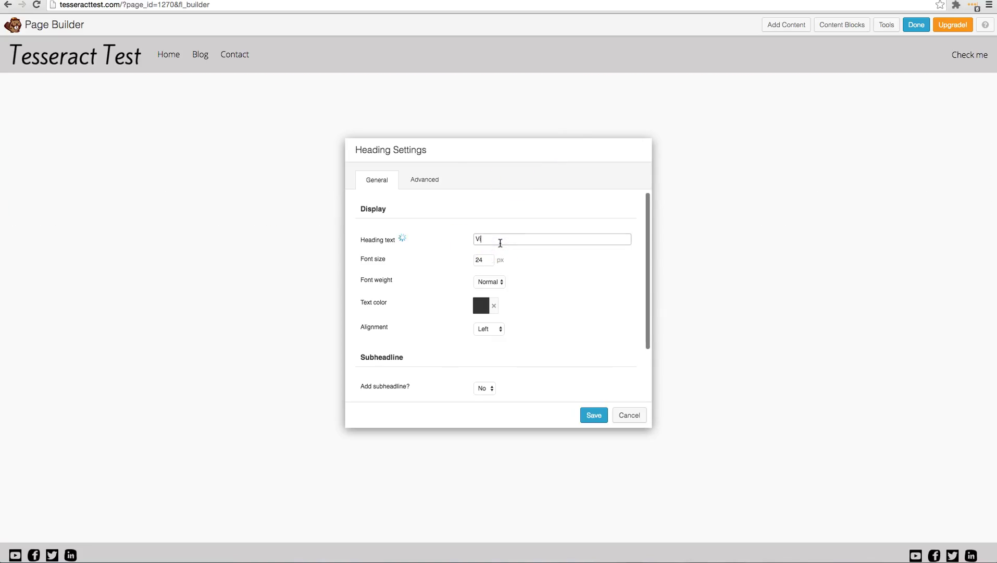
type("Page")
scroll(517, 327, "down", 2)
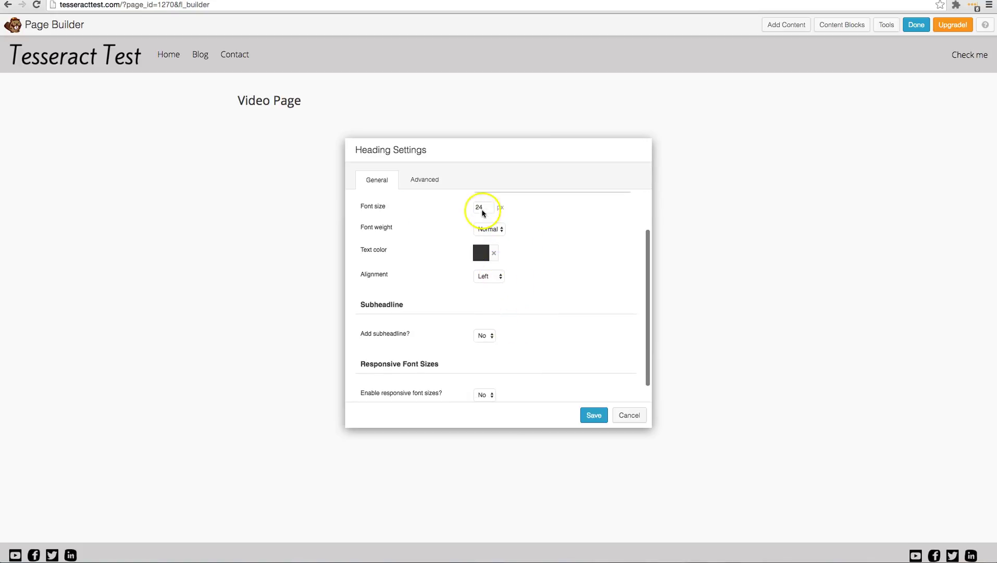
left_click(466, 207)
type("3")
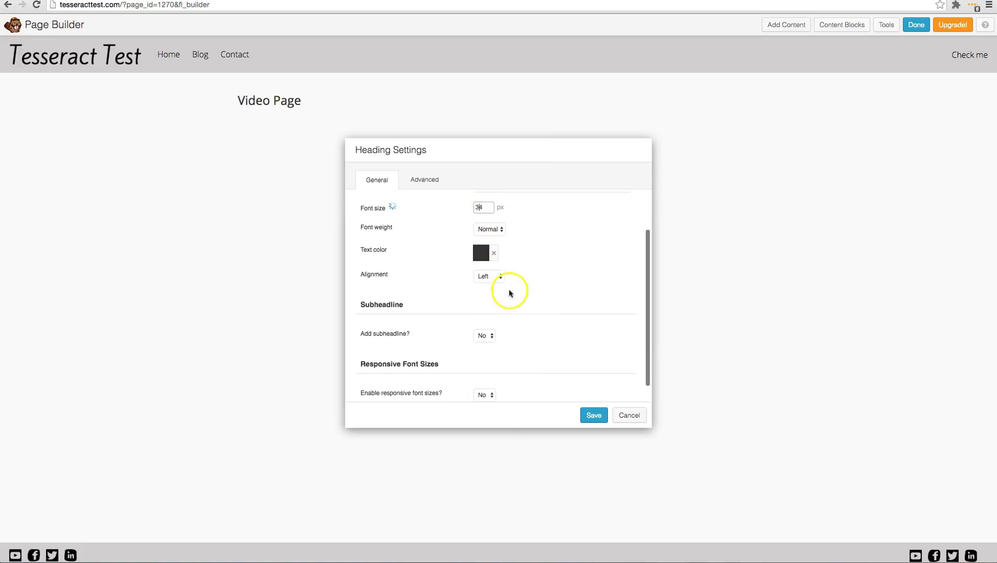
left_click(489, 276)
left_click(487, 284)
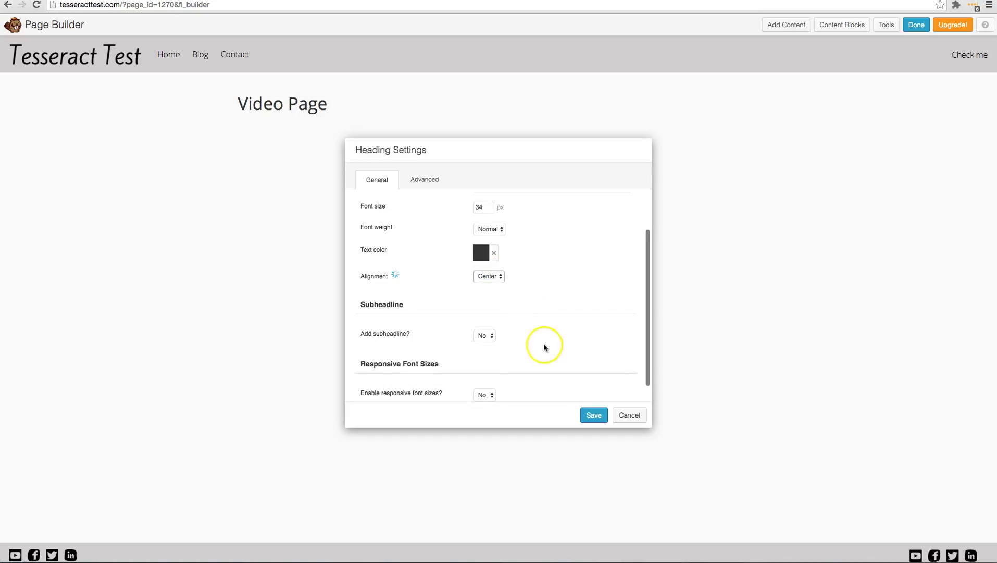
left_click(591, 415)
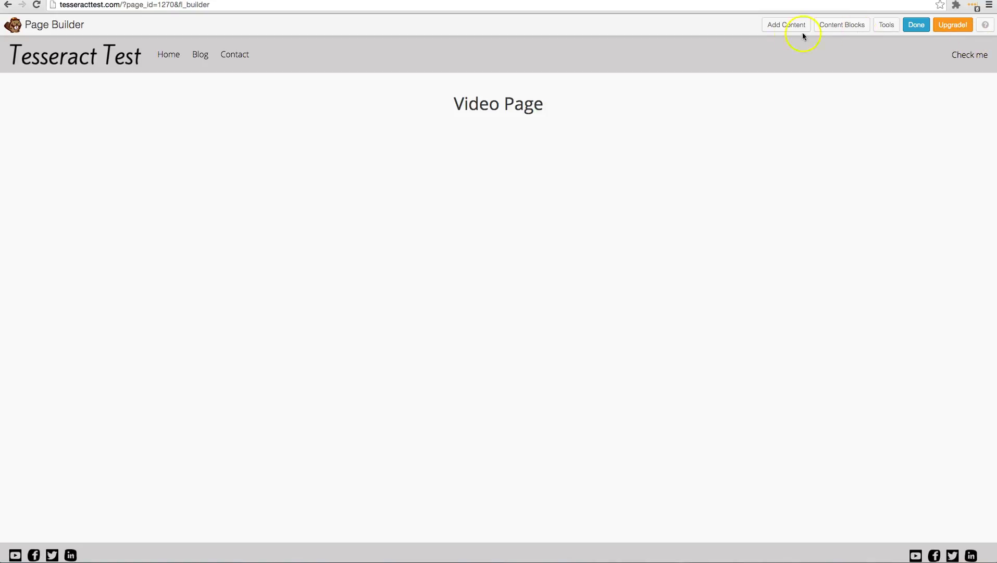
Drag a Video module from Basic Modules onto the page below the Video Page heading.
left_click(786, 25)
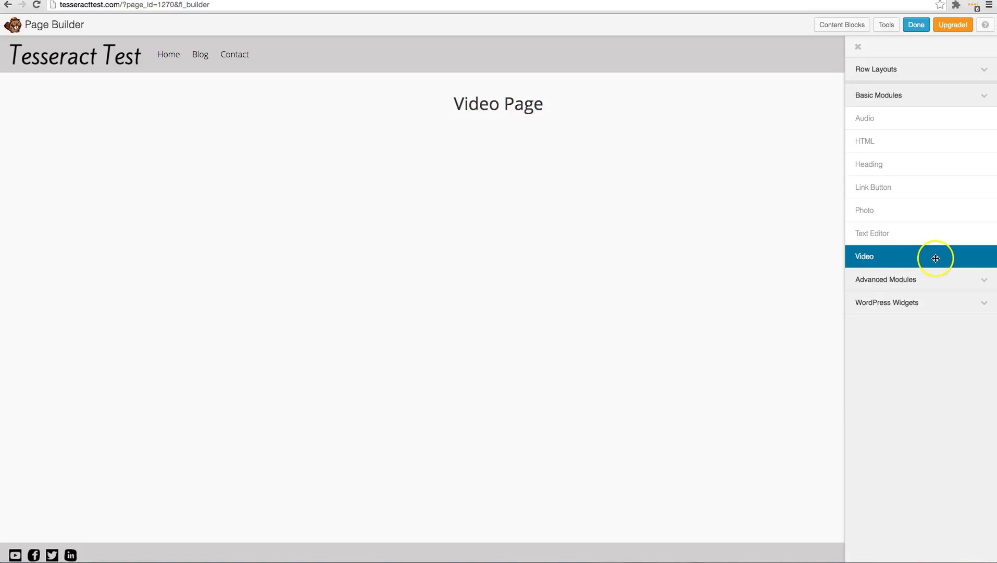
left_click_drag(933, 258, 501, 158)
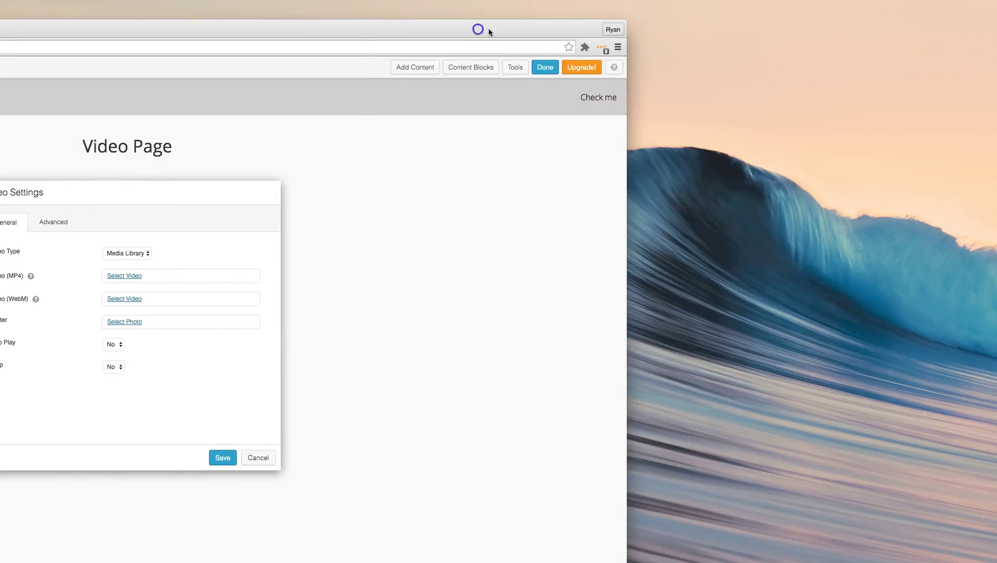
left_click(723, 256)
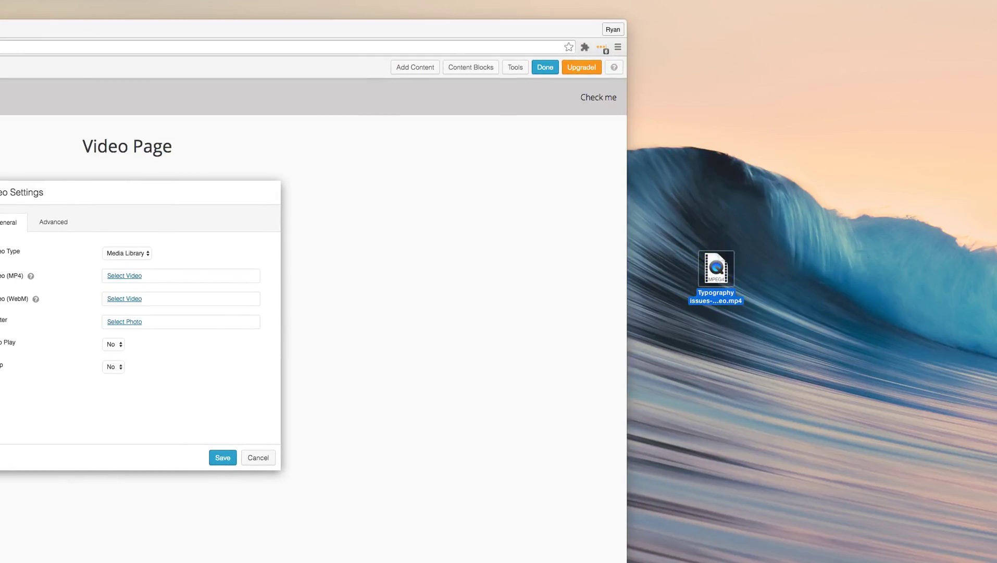
left_click(415, 27)
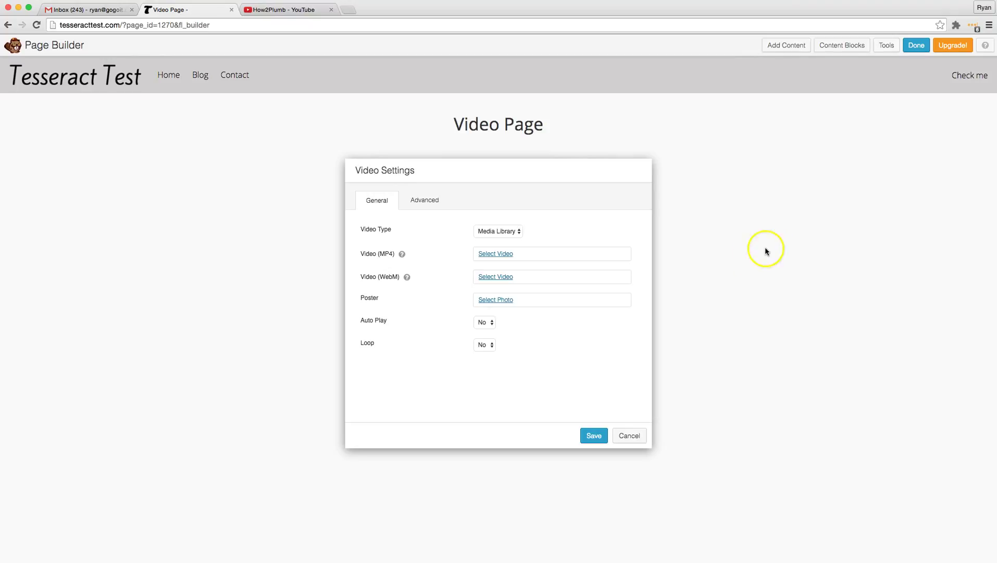
Change the video module's Video Type from Media Library to Embed, ready for embed code.
left_click(483, 232)
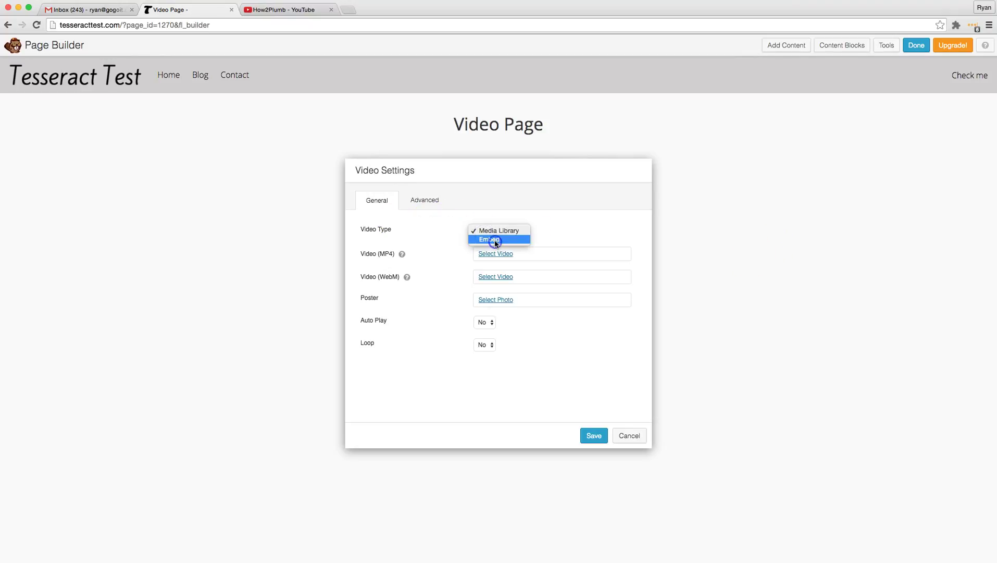
left_click(495, 240)
left_click(484, 232)
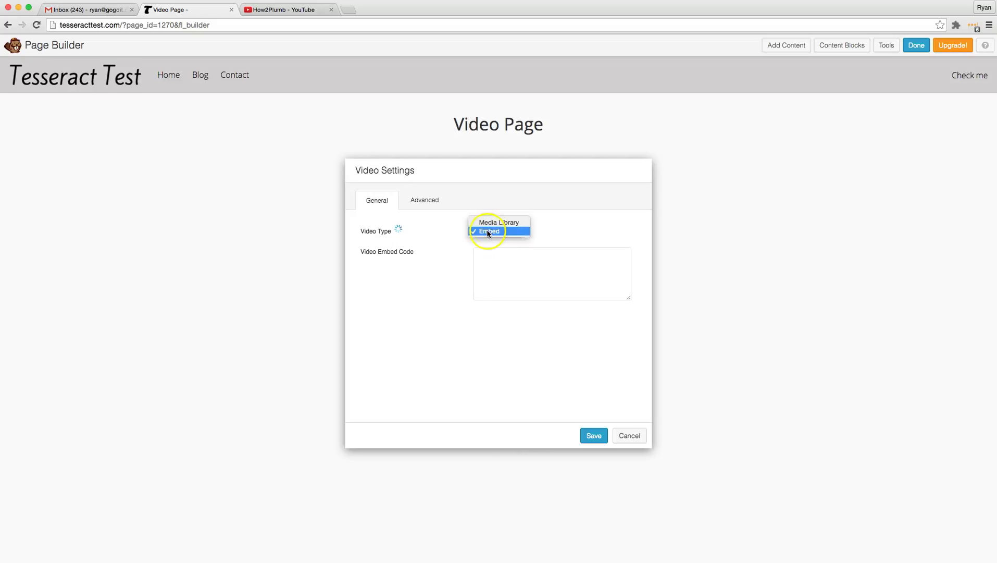
left_click(494, 223)
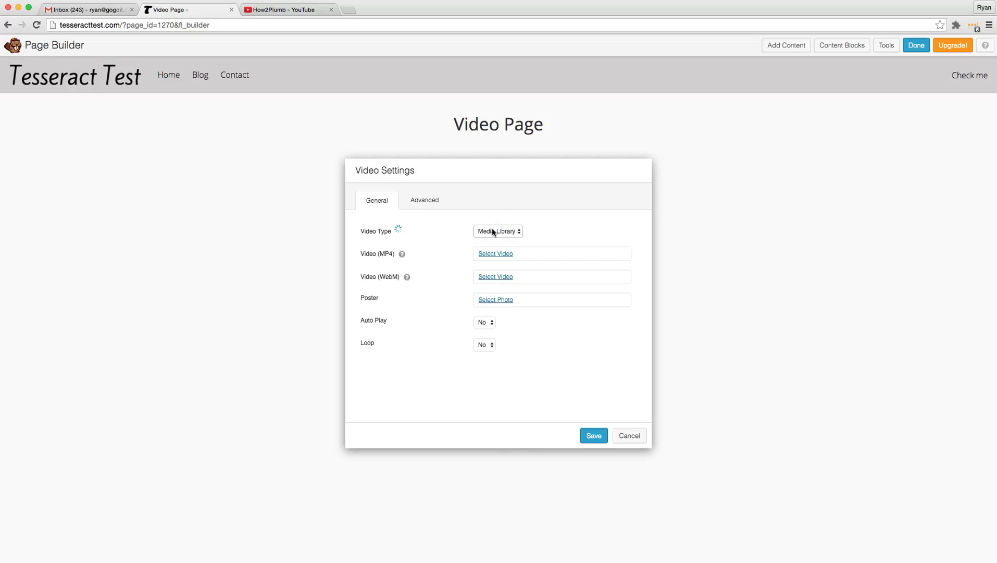
left_click(492, 230)
left_click(492, 239)
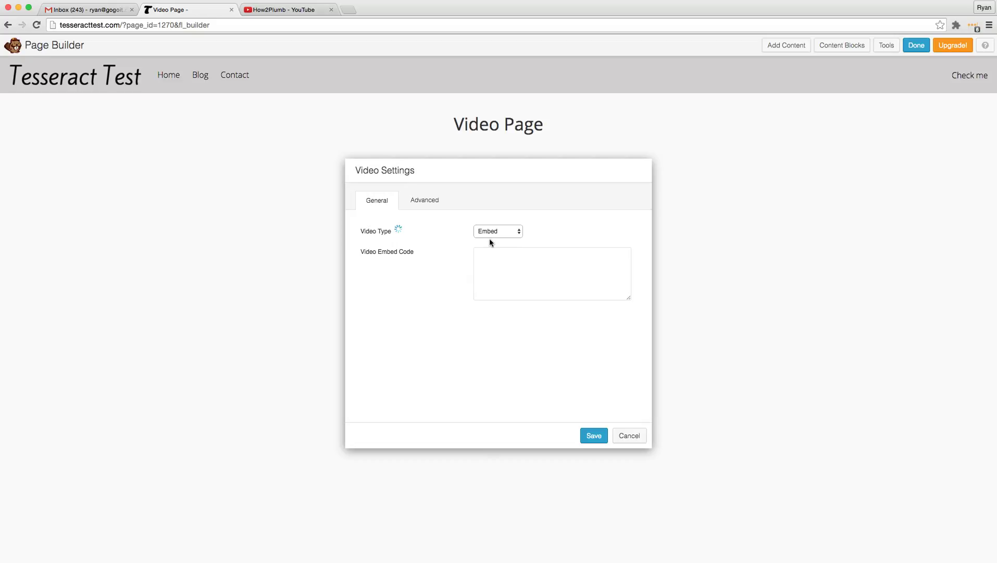
left_click(494, 270)
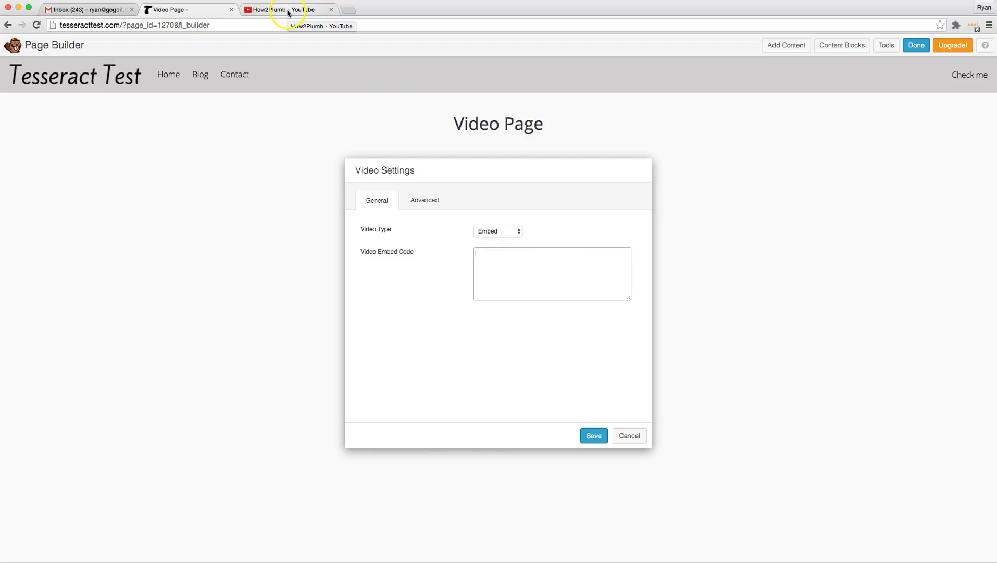
Open the How to Install a Garbage Disposal Step-by-Step video from the How2Plumb channel.
left_click(286, 10)
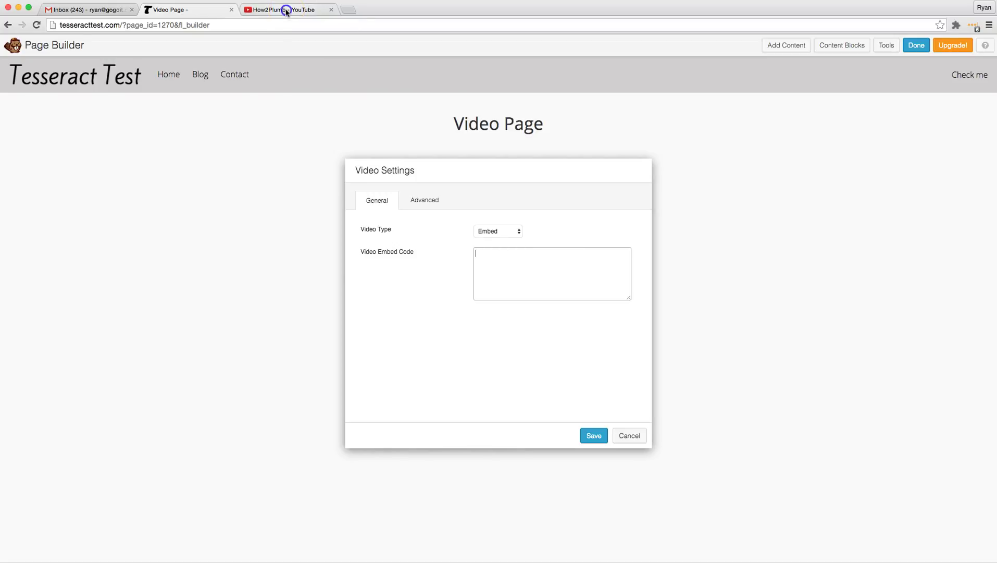
scroll(373, 521, "down", 5)
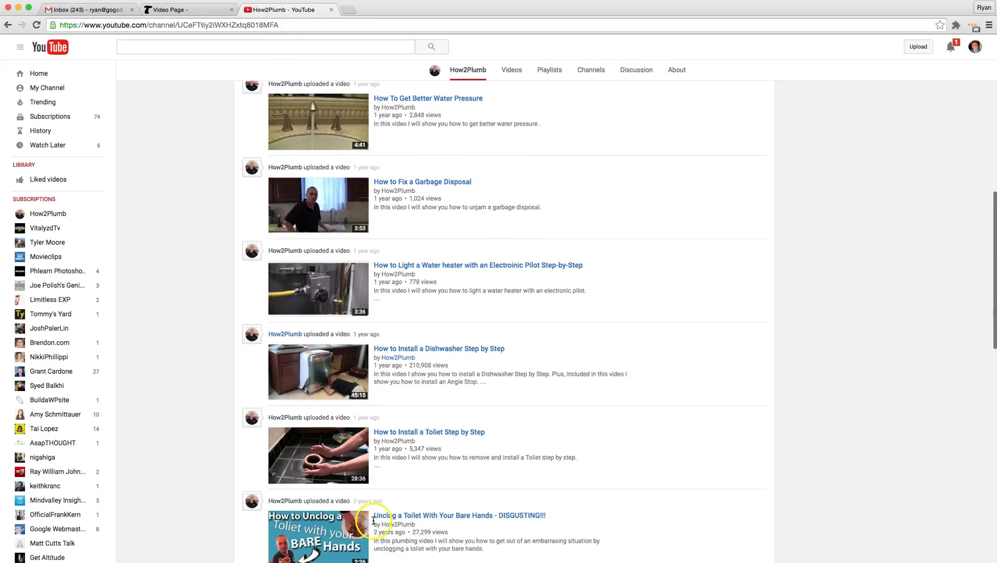
scroll(373, 521, "down", 5)
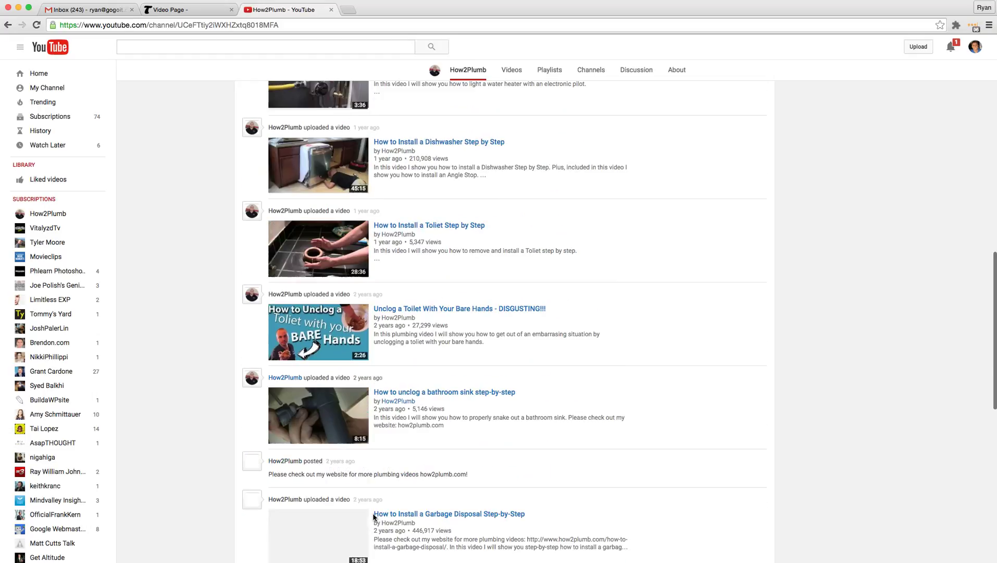
scroll(373, 517, "down", 2)
left_click(391, 464)
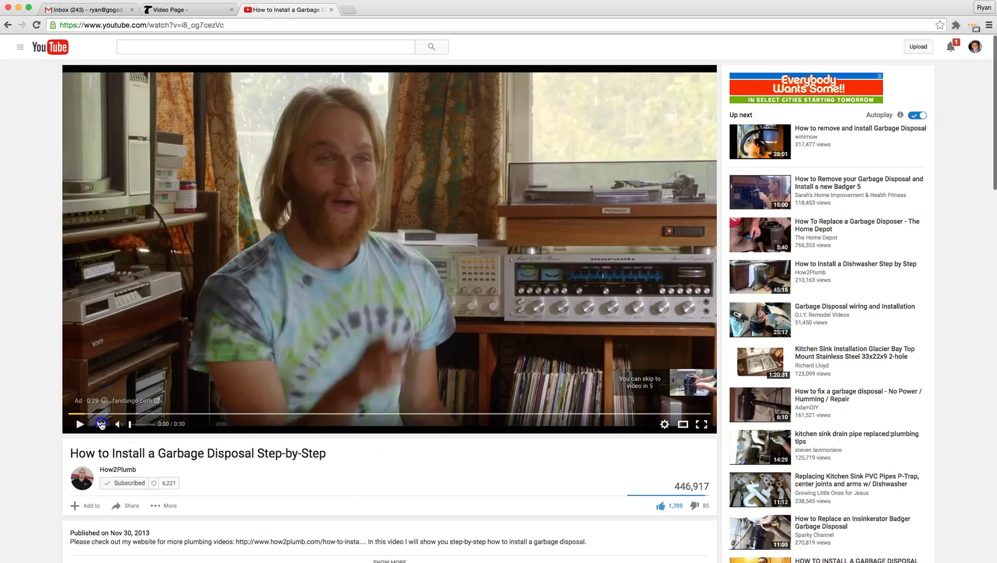
Skip the ad, pause the video and copy its web address from the address bar.
scroll(463, 393, "down", 3)
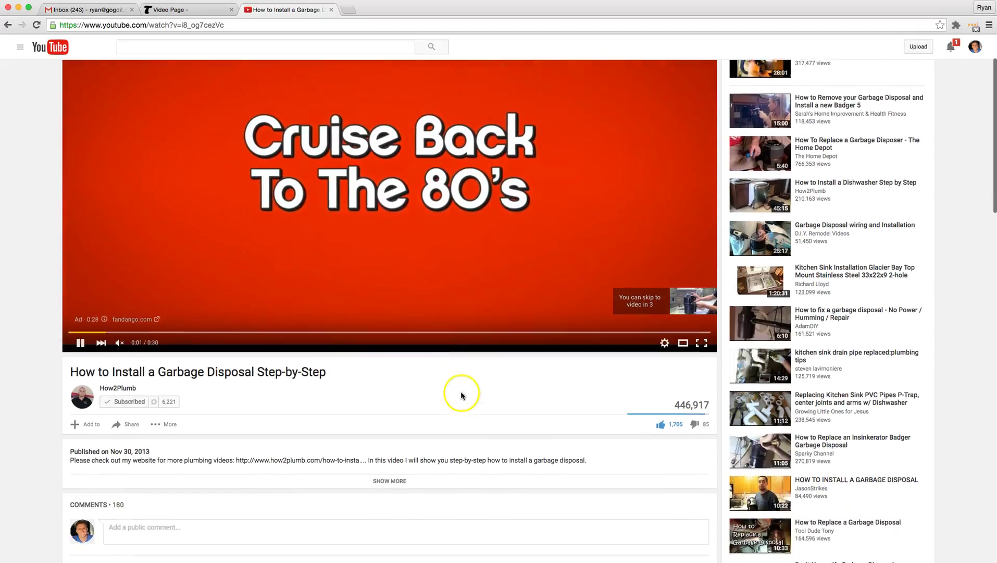
scroll(463, 392, "down", 2)
scroll(526, 325, "down", 2)
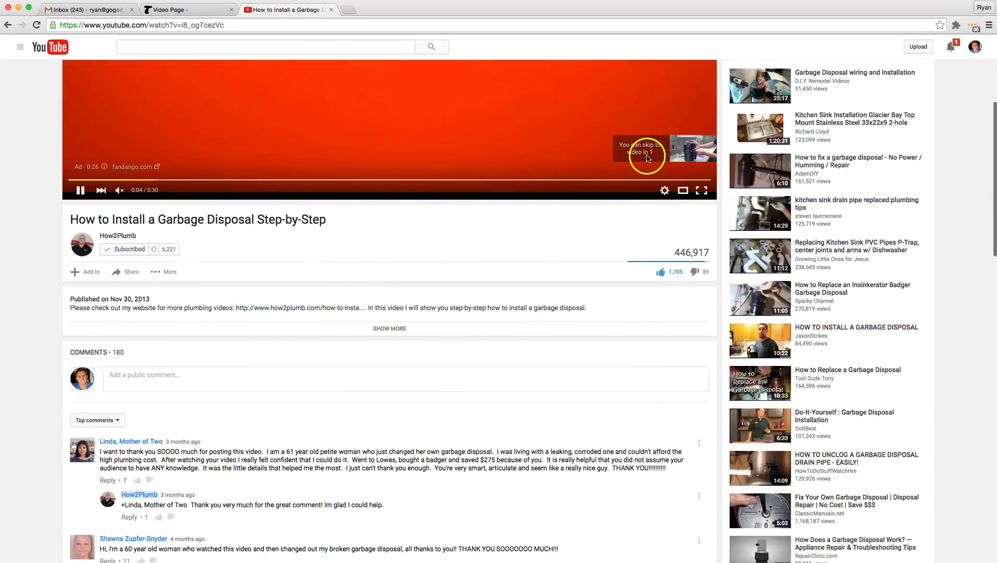
scroll(182, 131, "up", 5)
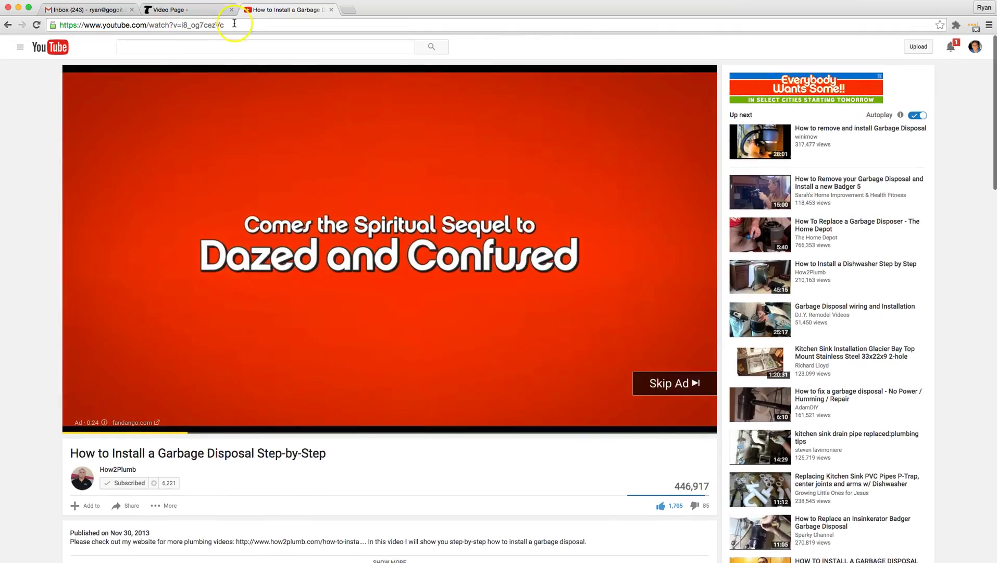
left_click(50, 19)
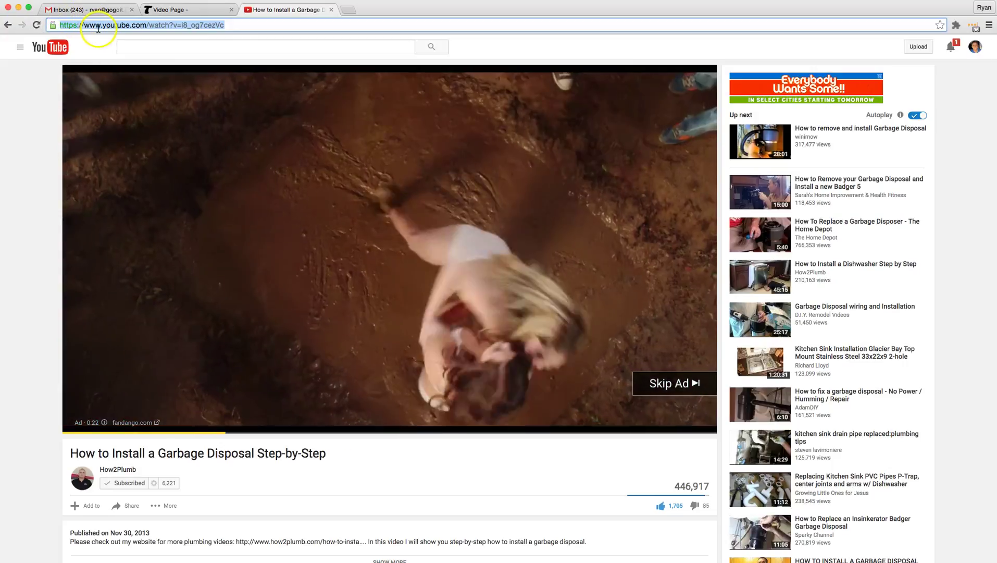
right_click(99, 24)
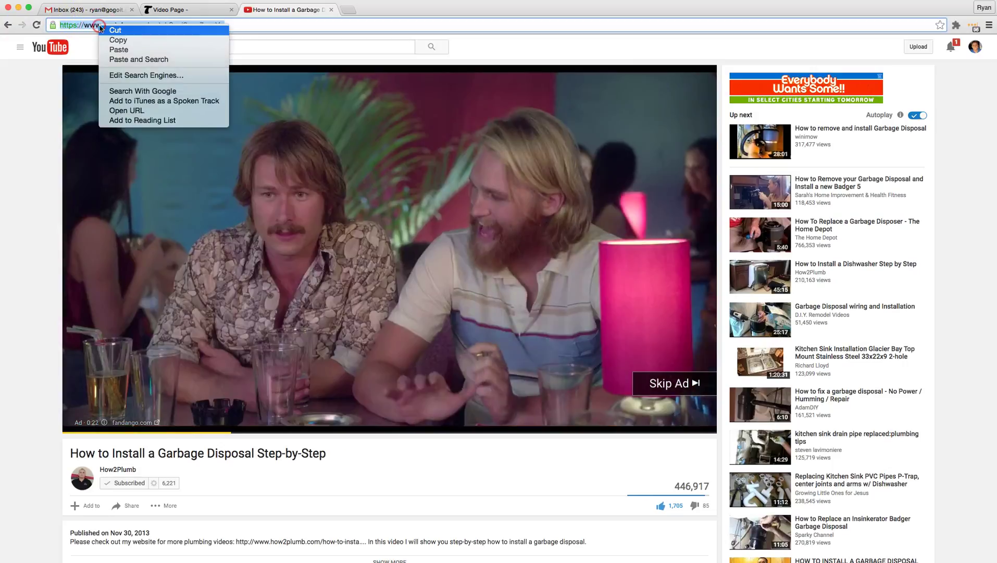
left_click(120, 40)
left_click(657, 382)
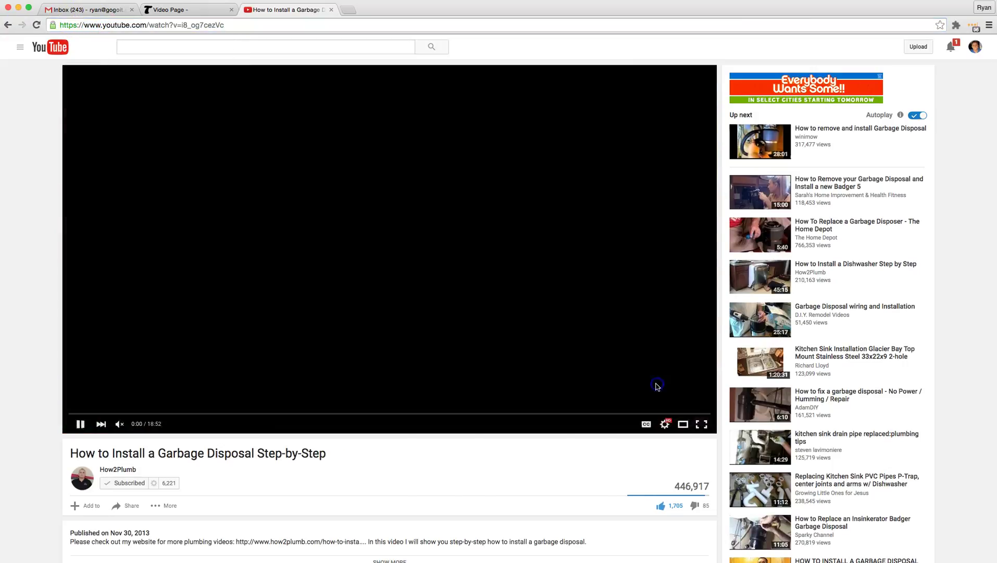
left_click(279, 290)
left_click(53, 23)
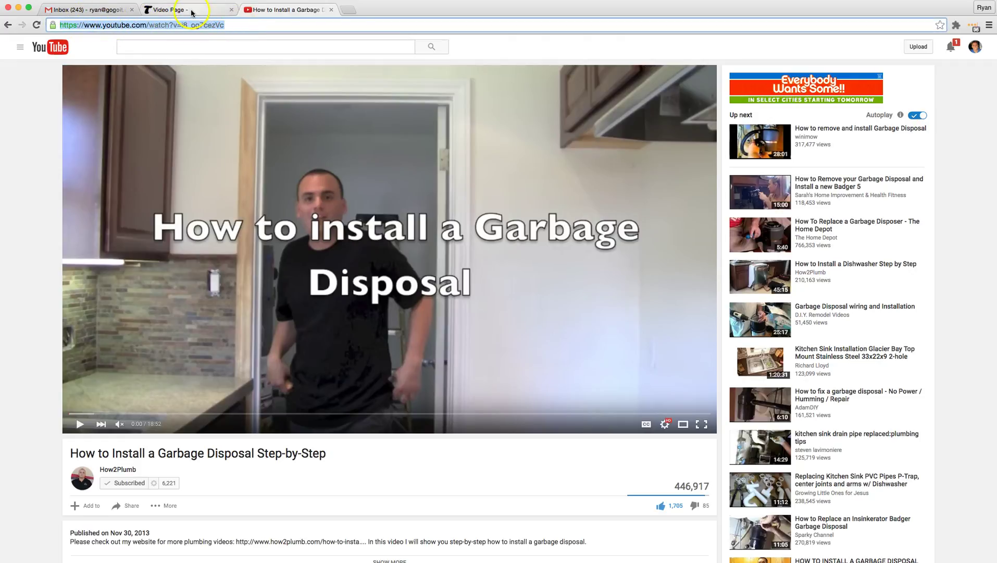
right_click(181, 25)
left_click(186, 39)
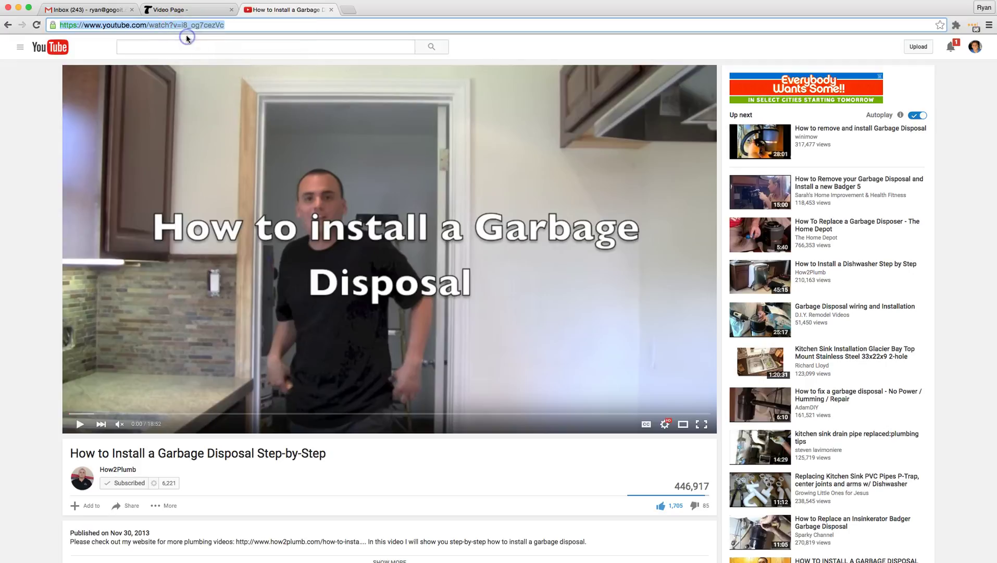
Paste the garbage disposal video URL into the Video Embed Code and save the module.
left_click(172, 9)
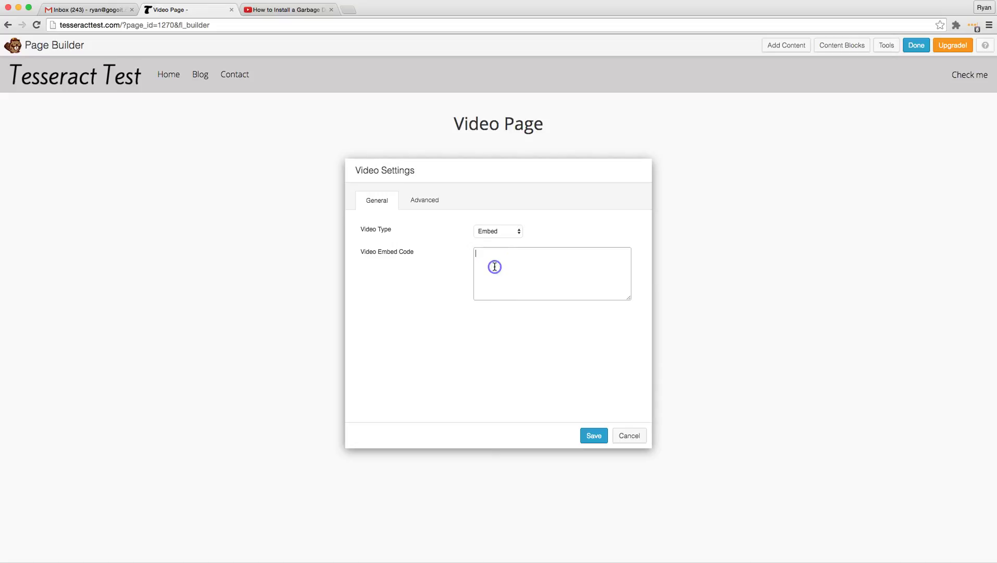
key("super+v")
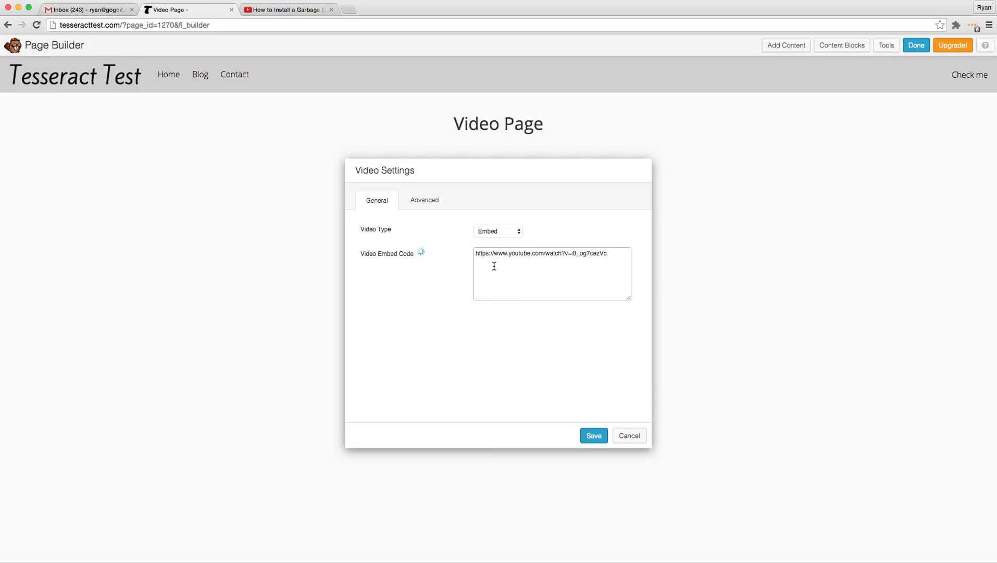
left_click_drag(467, 174, 493, 200)
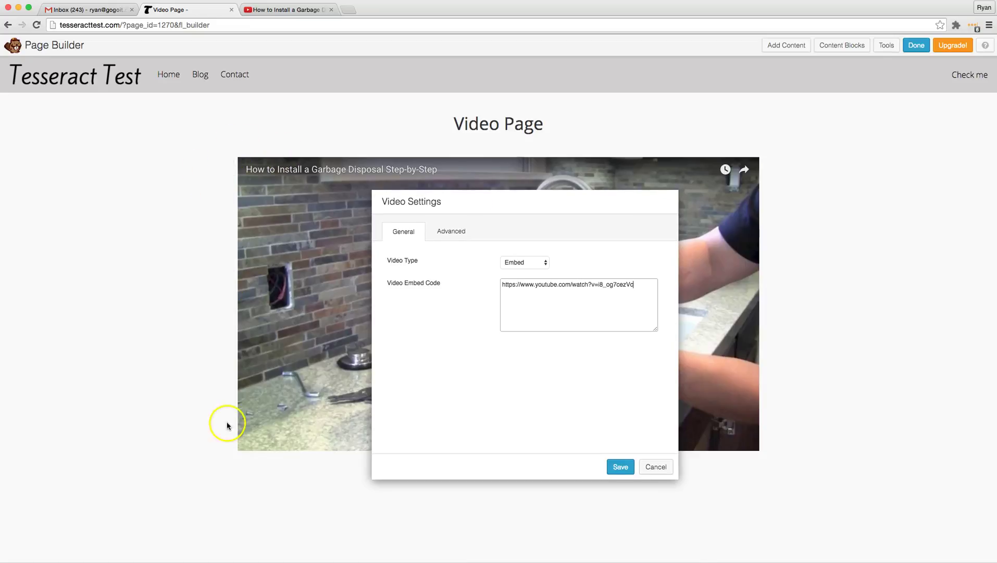
left_click(622, 466)
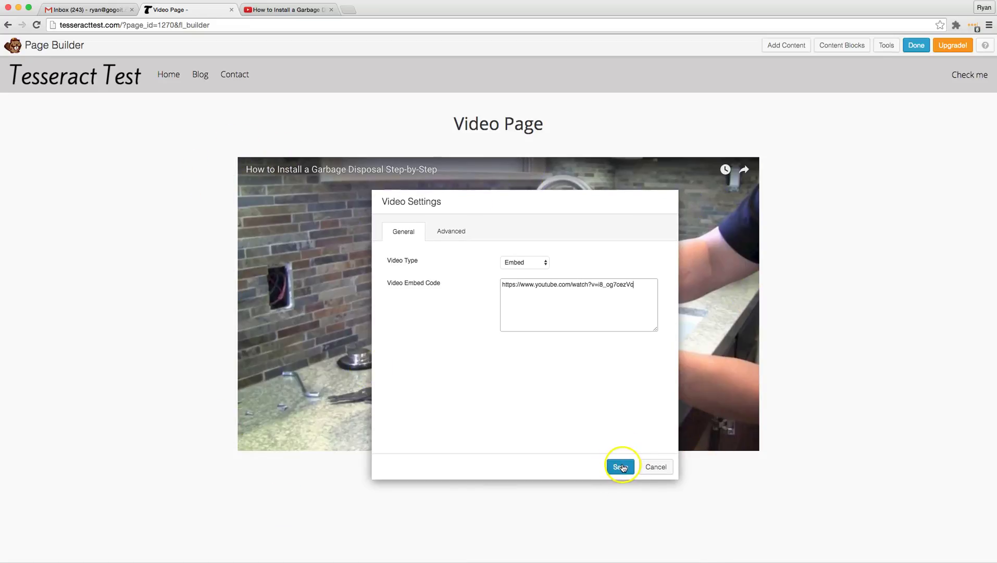
left_click(451, 231)
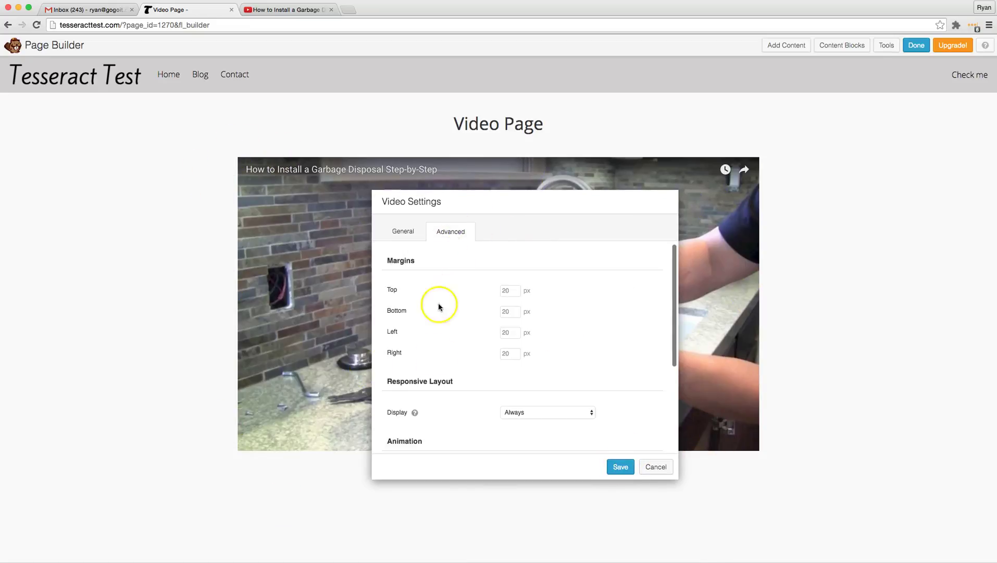
scroll(435, 379, "down", 3)
scroll(459, 388, "up", 4)
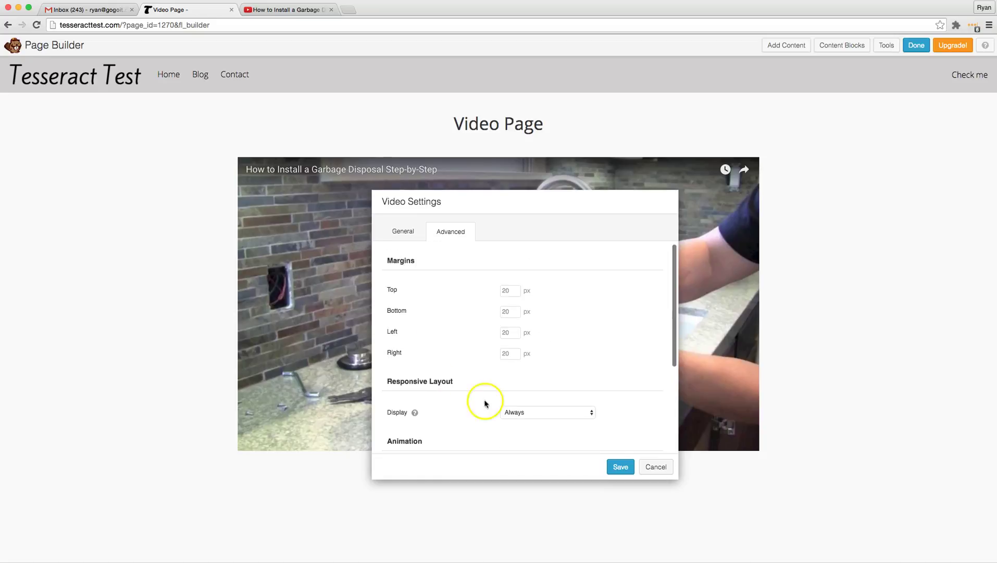
left_click(622, 466)
Finish editing in Beaver Builder and save the Video Page as a draft.
left_click(916, 47)
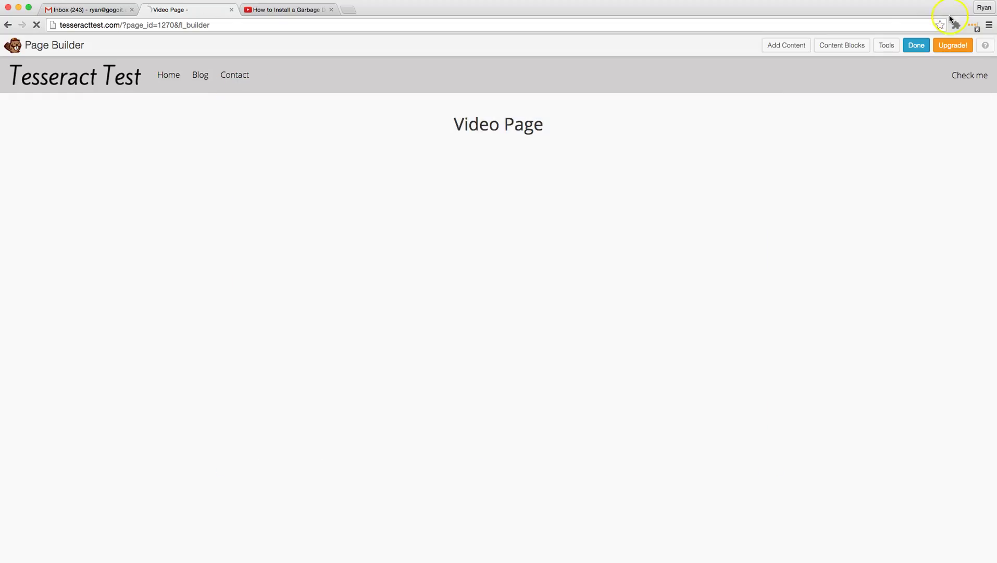
mouse_move(641, 215)
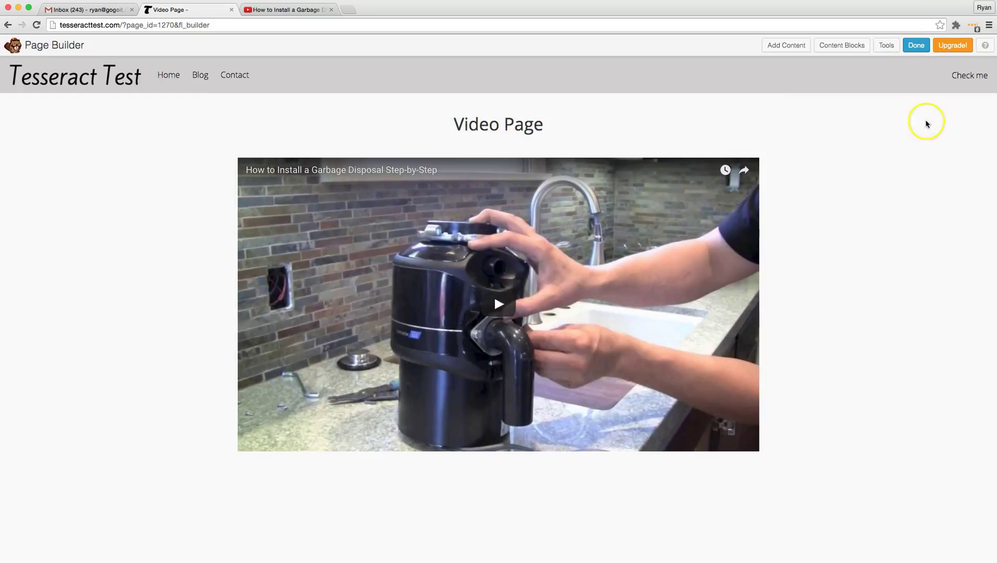
left_click(915, 49)
left_click(522, 301)
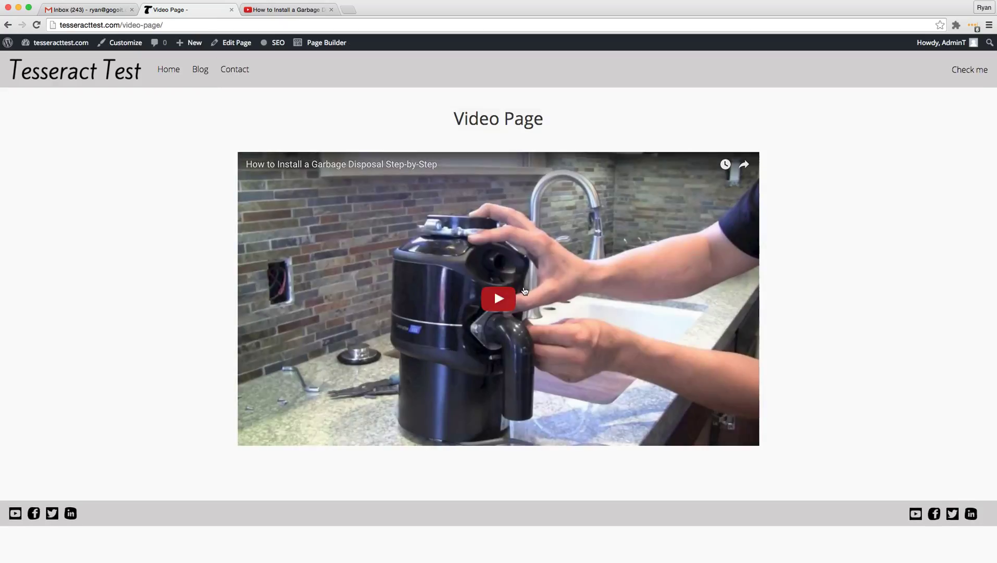
Check the live Video Page at a resized window, then reopen it in Page Builder.
mouse_move(995, 560)
left_mouse_down()
mouse_move(795, 549)
mouse_move(345, 553)
mouse_move(129, 527)
mouse_move(385, 541)
mouse_move(919, 517)
mouse_move(995, 559)
left_mouse_up()
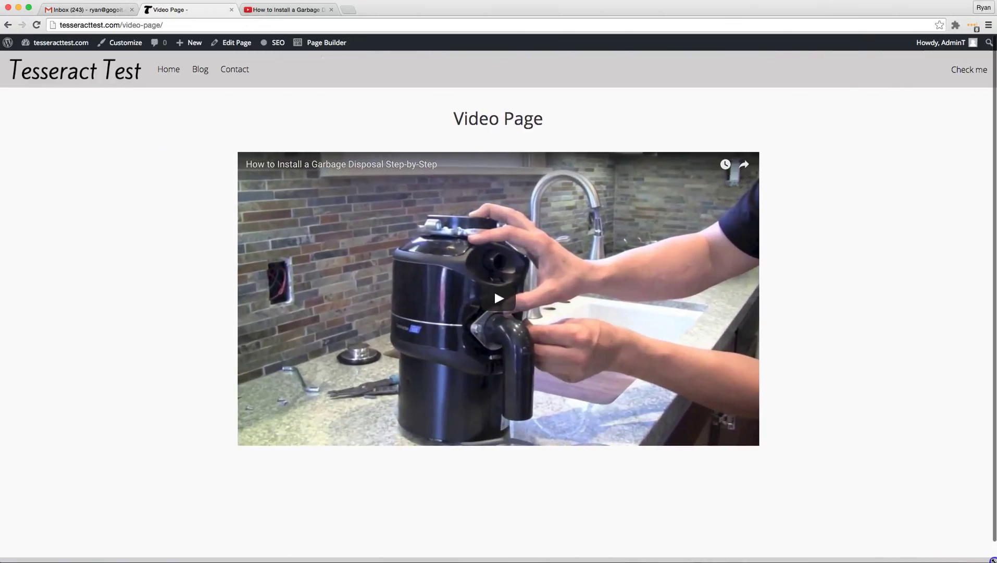
left_click(492, 306)
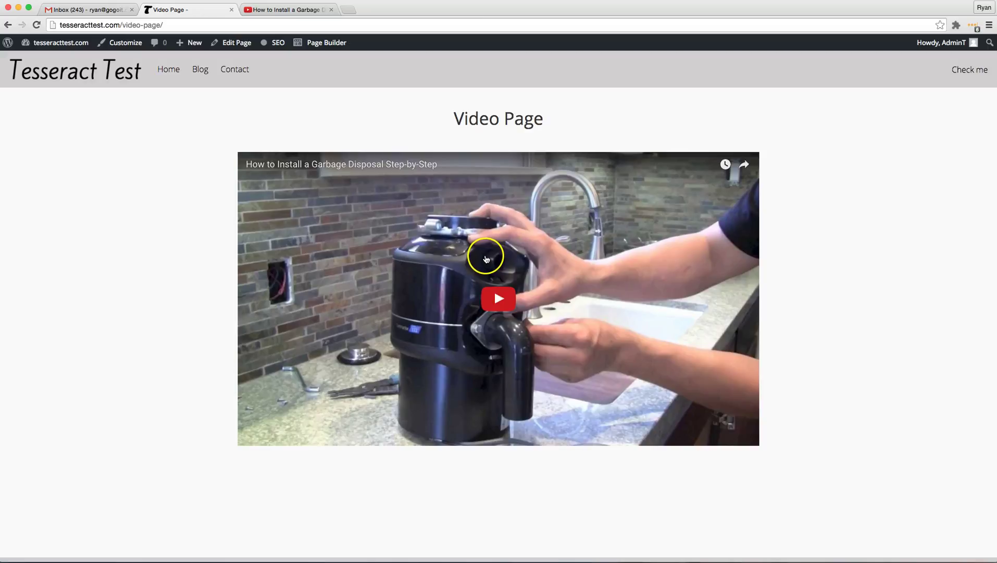
left_click(329, 42)
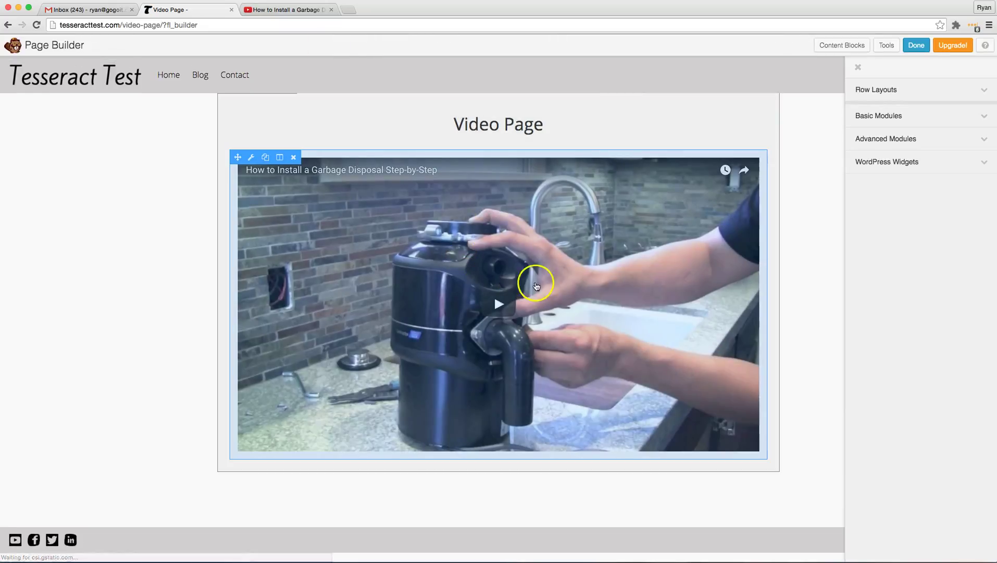
Place a 2 Columns row below the embedded video.
left_click(867, 89)
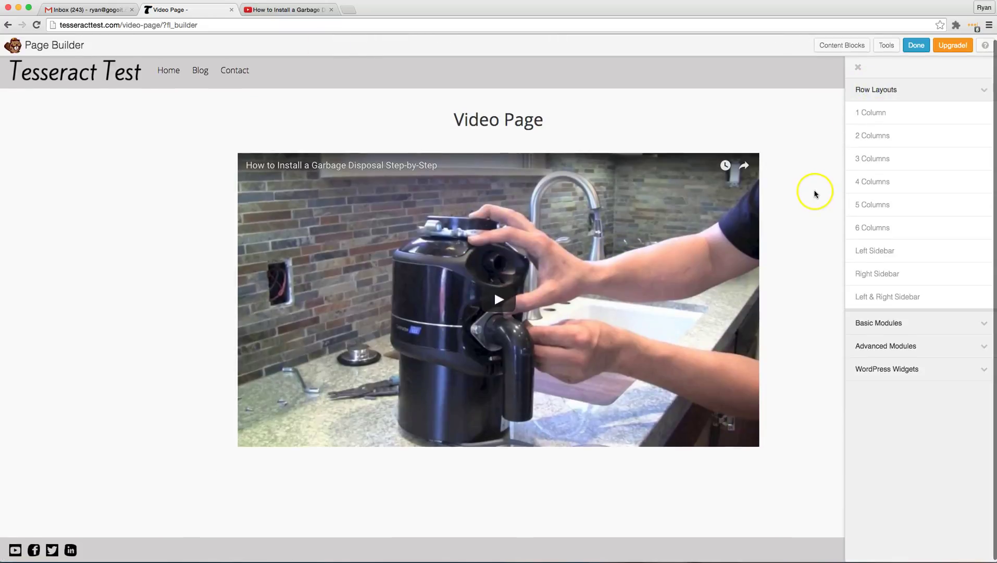
left_click_drag(874, 134, 368, 488)
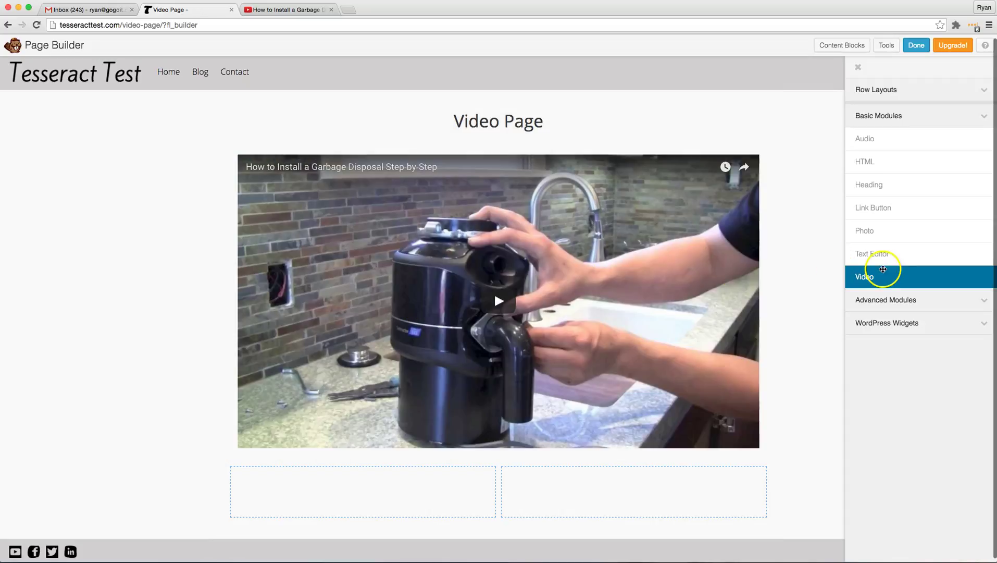
left_click_drag(889, 275, 373, 499)
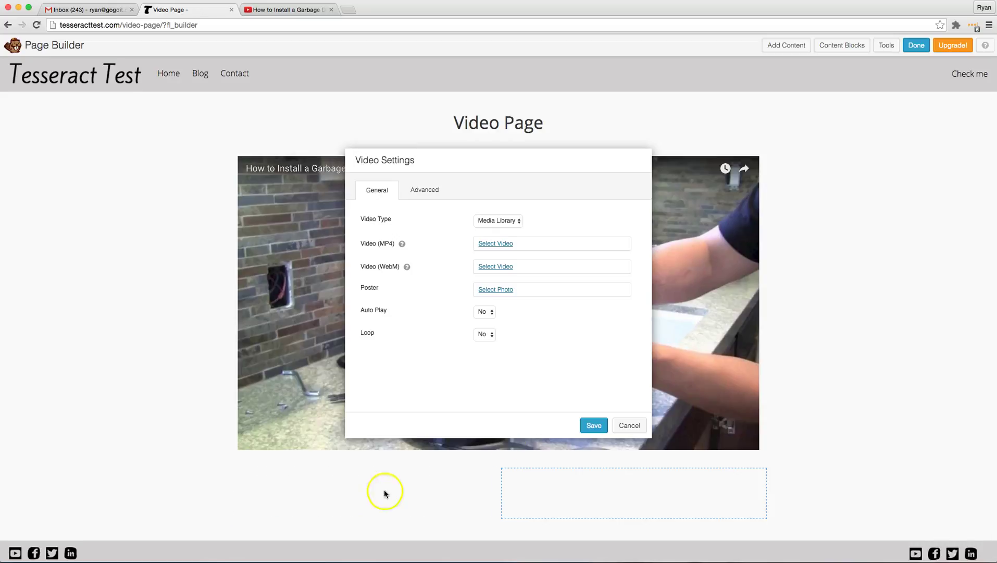
left_click(629, 425)
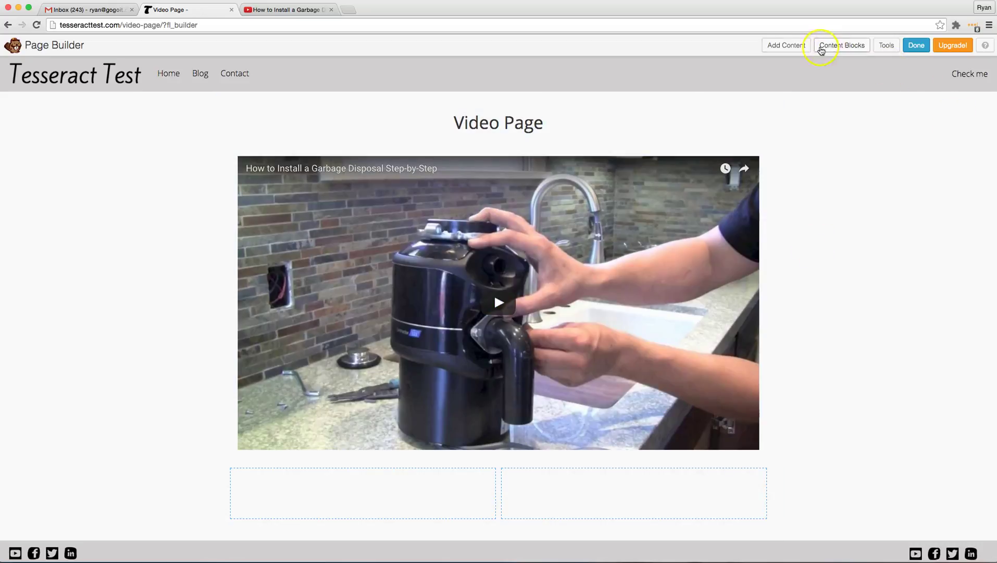
Add a Video module to the left column and set its Video Type to Embed.
left_click(786, 44)
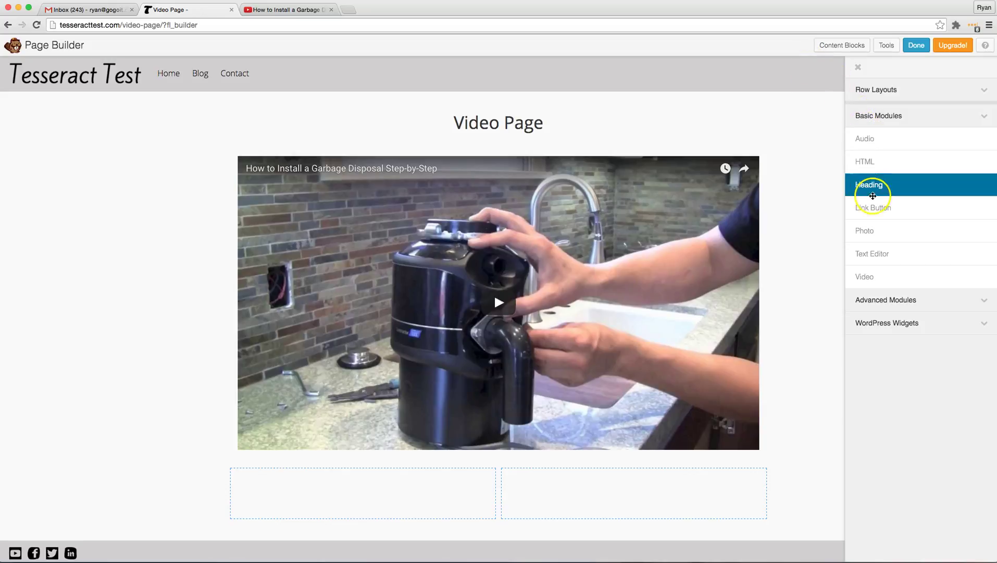
left_click_drag(881, 276, 334, 496)
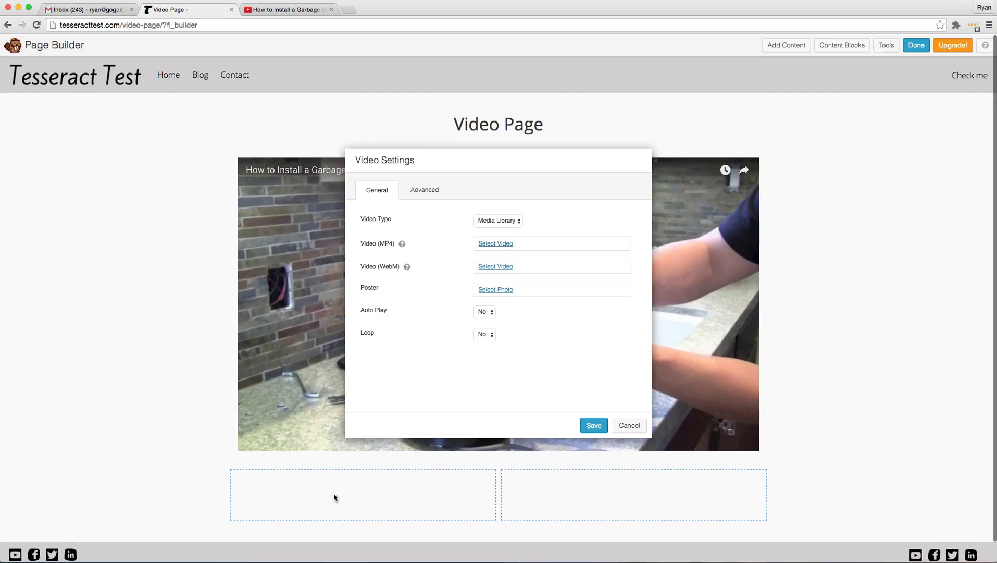
left_click(496, 221)
left_click(497, 227)
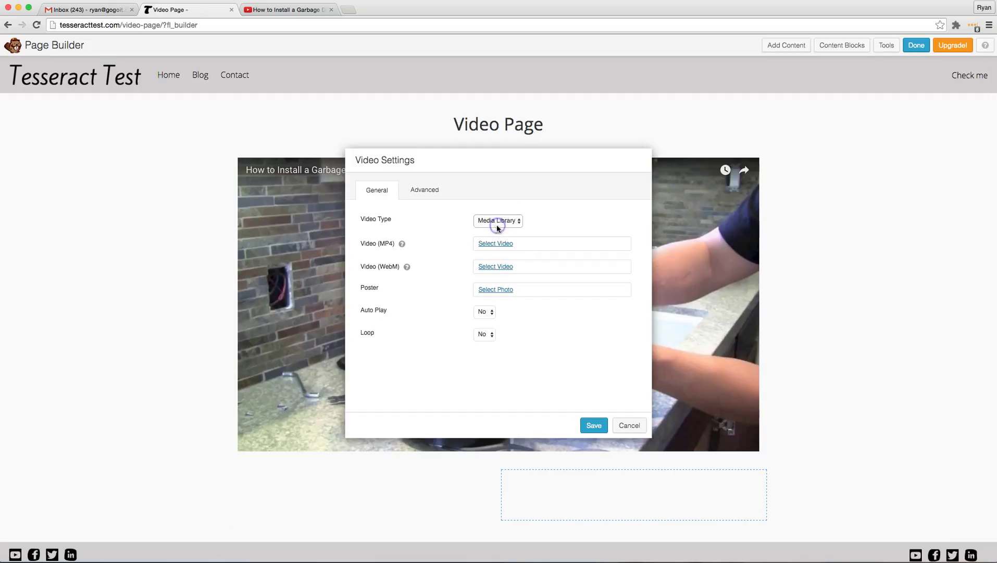
left_click(296, 10)
Open the How to Install a Toliet Step by Step video, pause it and copy its address.
scroll(316, 375, "down", 3)
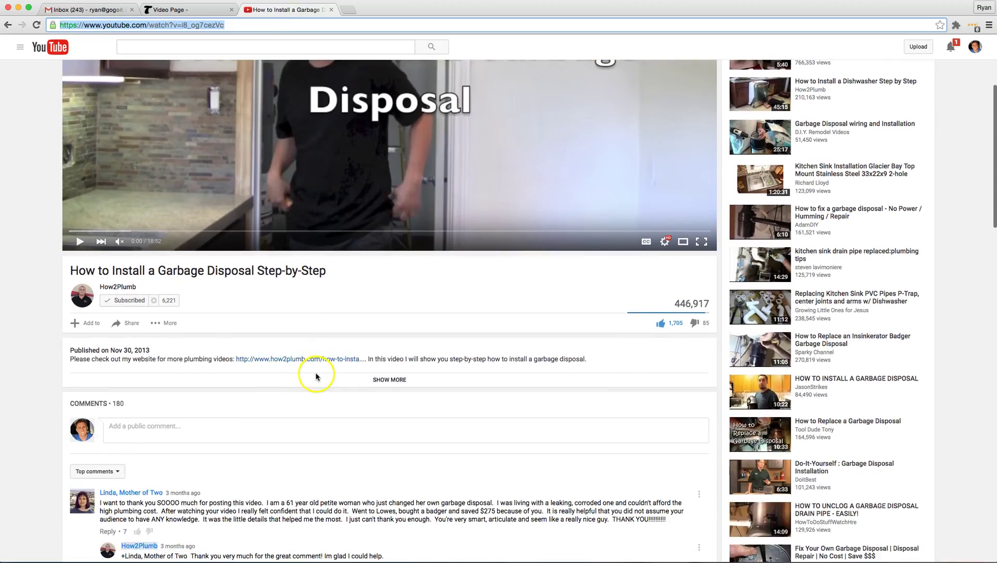
scroll(316, 375, "down", 4)
left_click(9, 24)
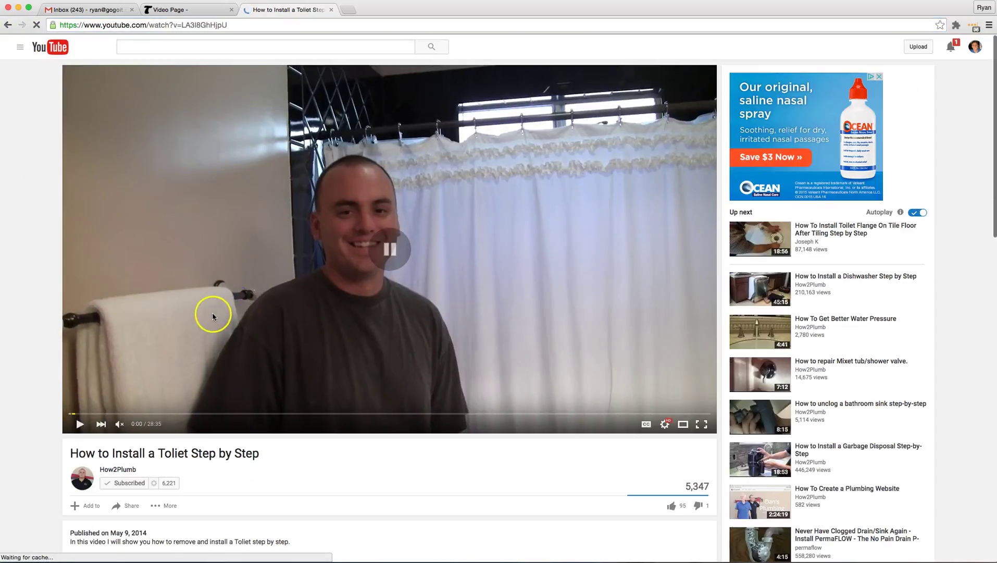
left_click(198, 25)
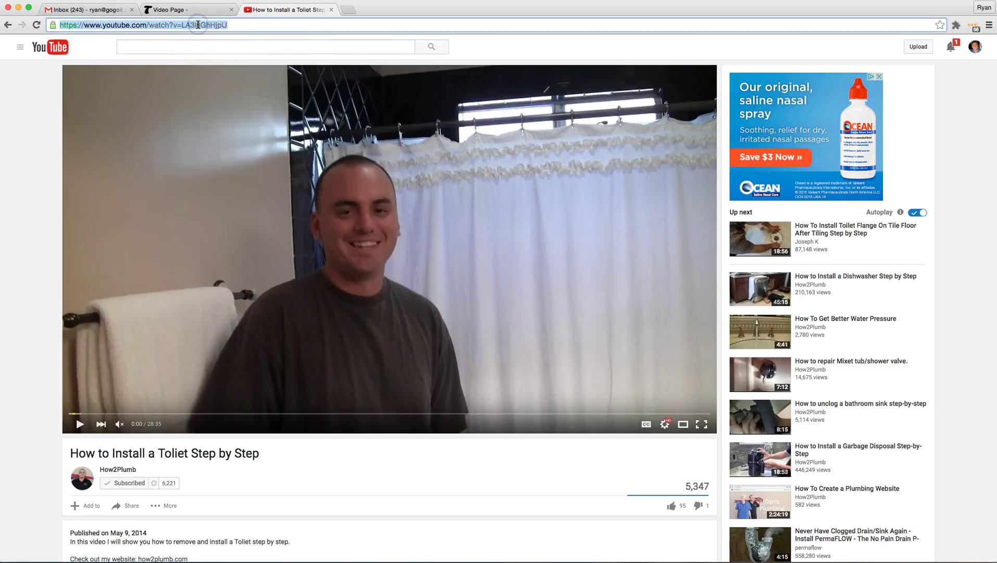
right_click(200, 25)
left_click(83, 24)
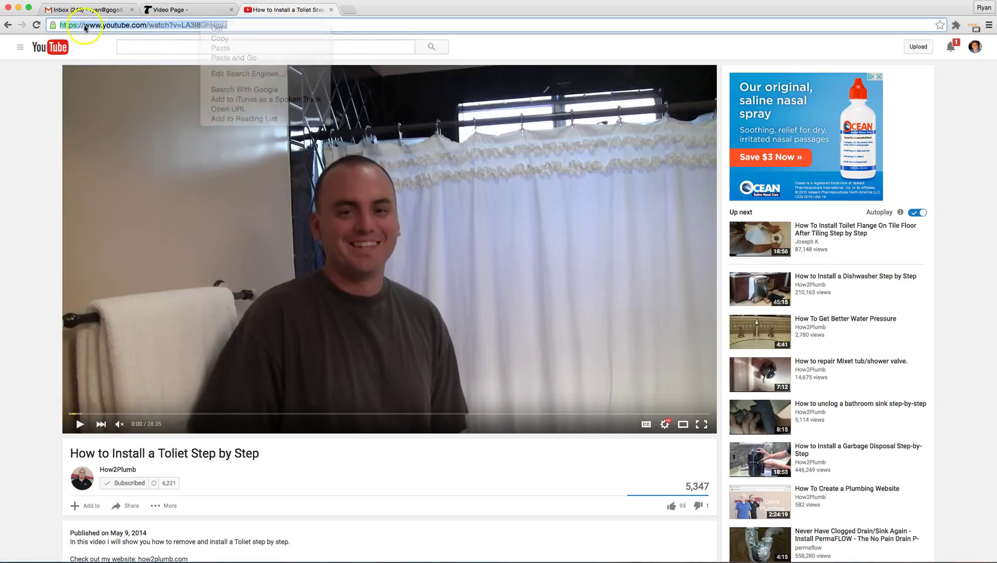
Paste the toilet video's YouTube address into the second video module and save it.
left_click(176, 10)
left_click(527, 278)
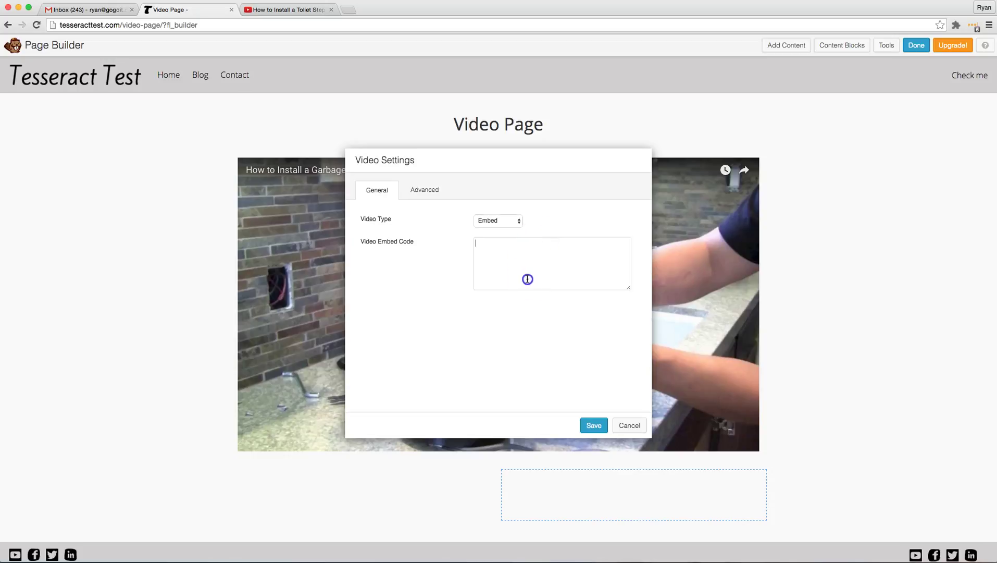
type("https://www.youtube.com/watch?v=LA3l8GhHjpU")
left_click(594, 426)
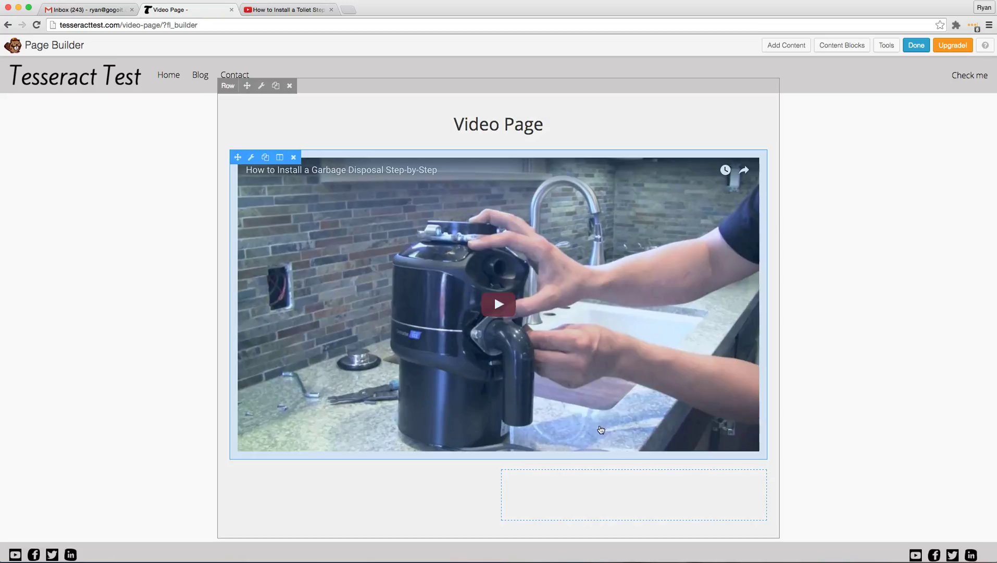
Drag a Video module into the empty second-row column and set its Video Type to Embed.
scroll(571, 438, "down", 2)
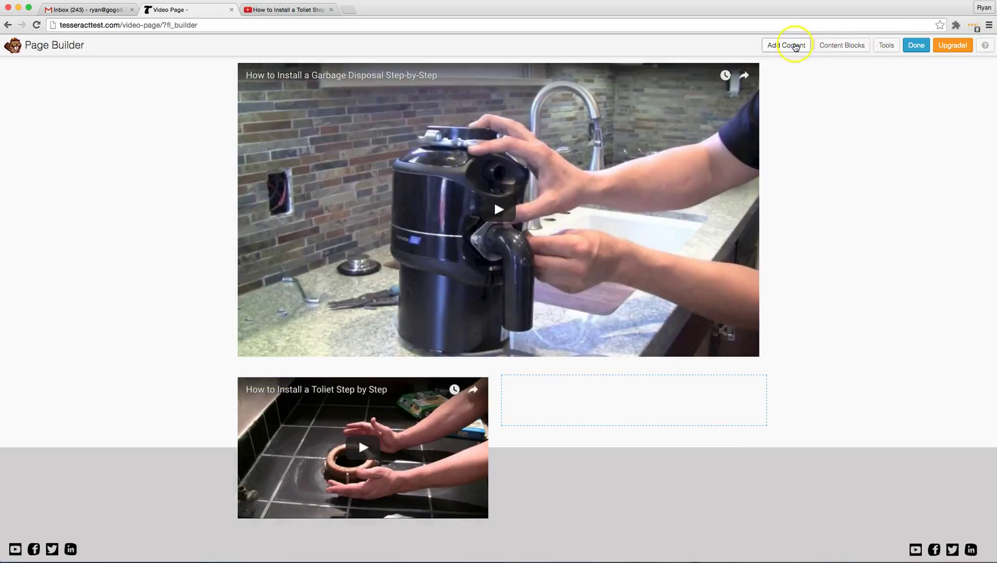
left_click(790, 44)
left_click_drag(909, 274, 682, 417)
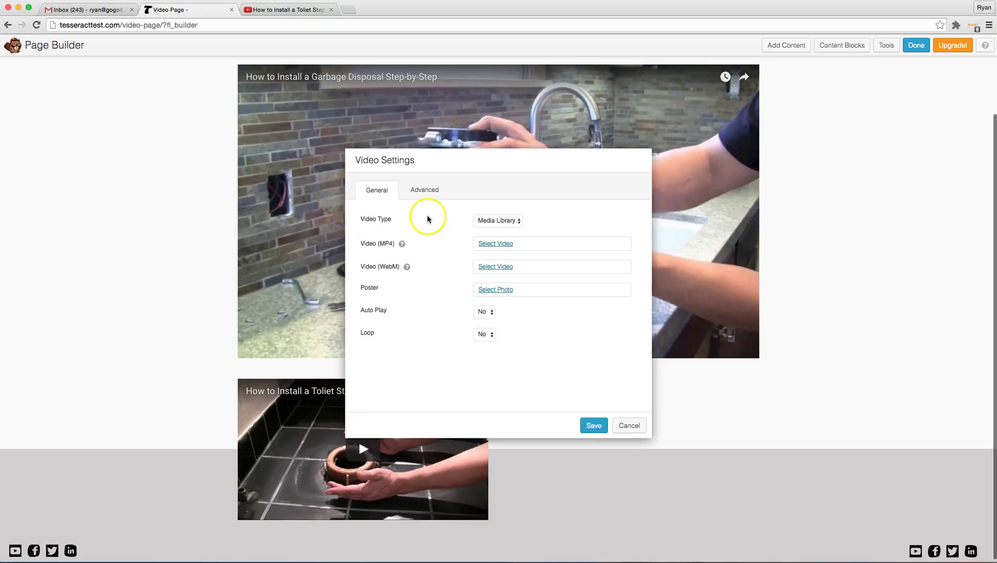
left_click(498, 220)
left_click(504, 229)
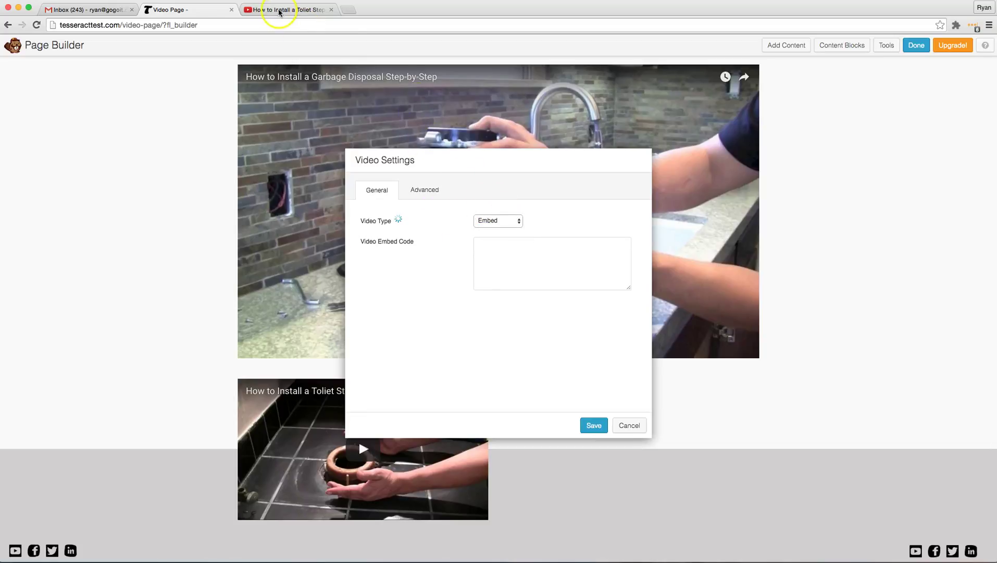
Paste the Chicago Faucet video's YouTube address as the embed code and save the module.
left_click(288, 9)
left_click(6, 26)
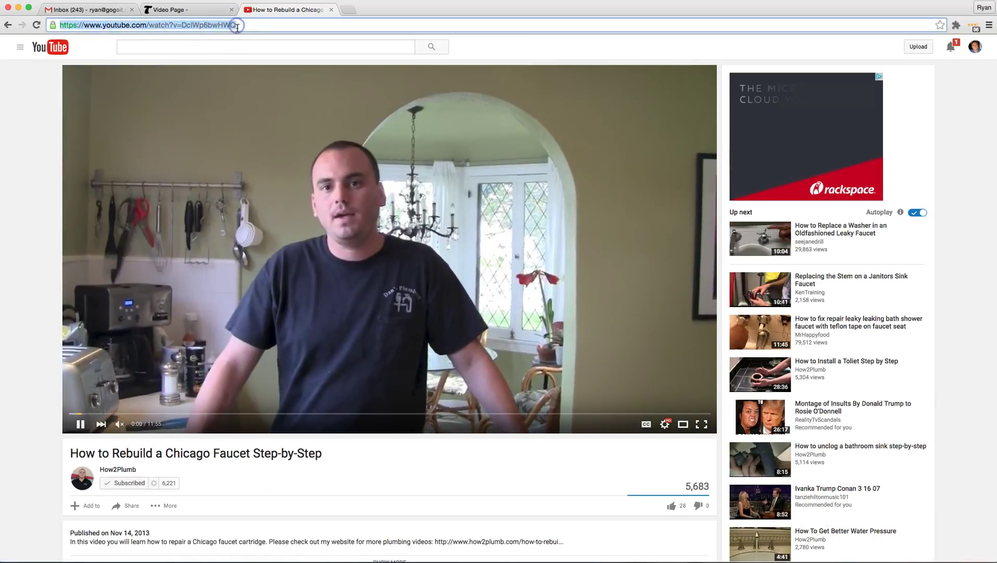
key("space")
left_click(200, 8)
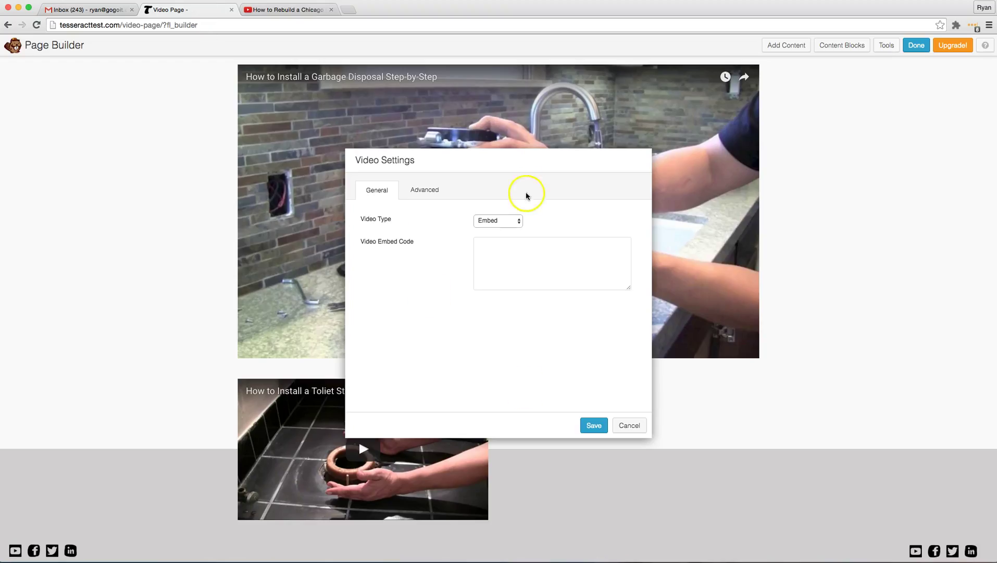
left_click(525, 262)
type("https://www.youtube.com/watch?v=DclWp6bwHWQ")
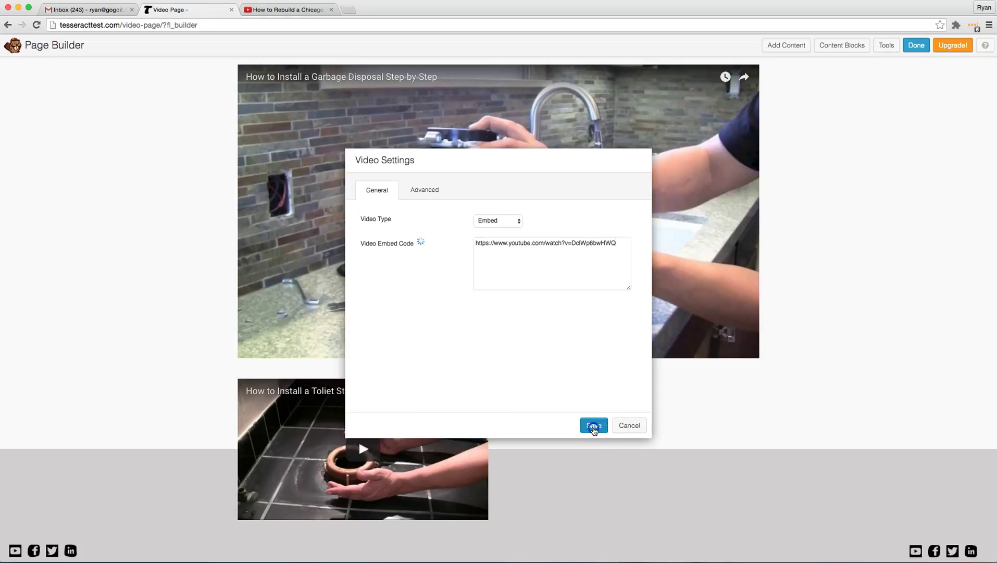
left_click(594, 425)
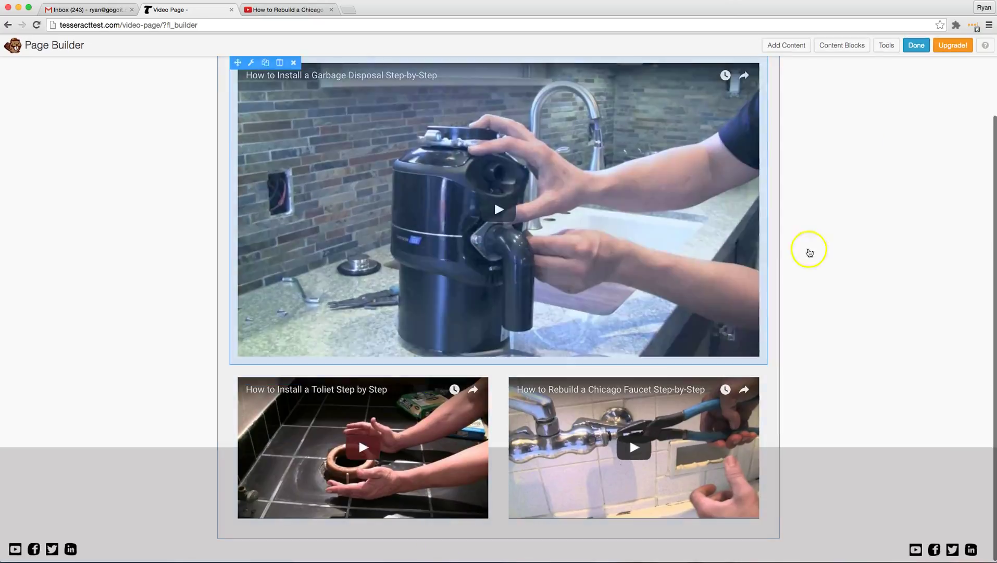
Add a 2 Columns row layout below the videos.
left_click(787, 46)
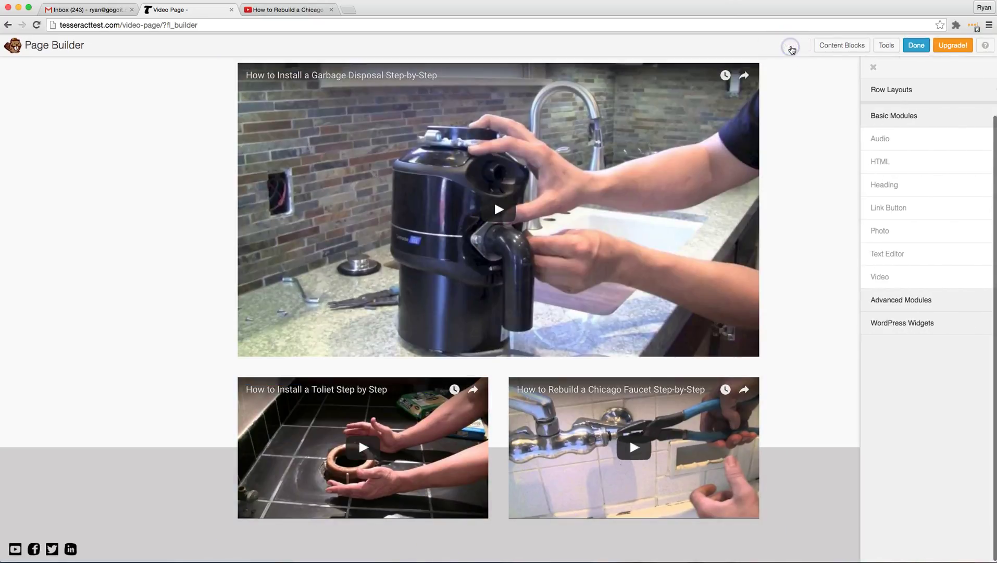
left_click(876, 89)
left_click_drag(882, 141, 500, 540)
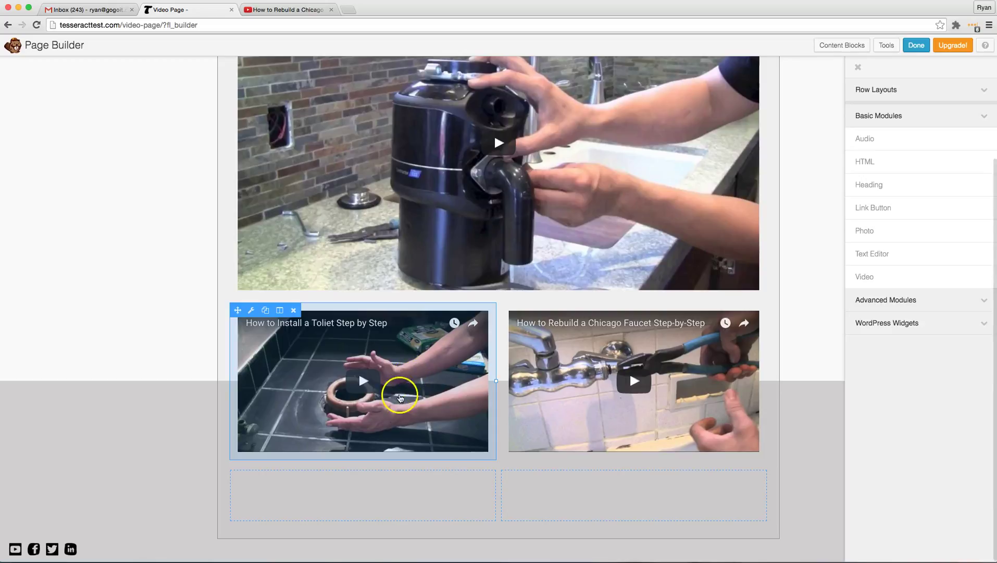
Drop a Text Editor module above the top garbage disposal video.
scroll(511, 247, "up", 3)
scroll(511, 245, "down", 3)
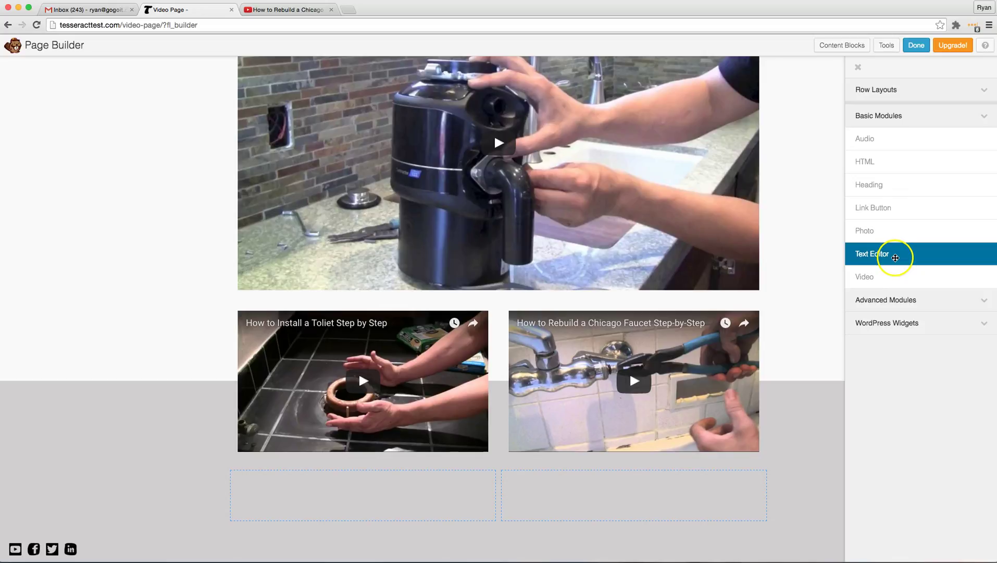
left_click_drag(896, 256, 479, 255)
Write 'This is a video...' in the text block, add a new line, and switch to the Text tab.
left_click(431, 374)
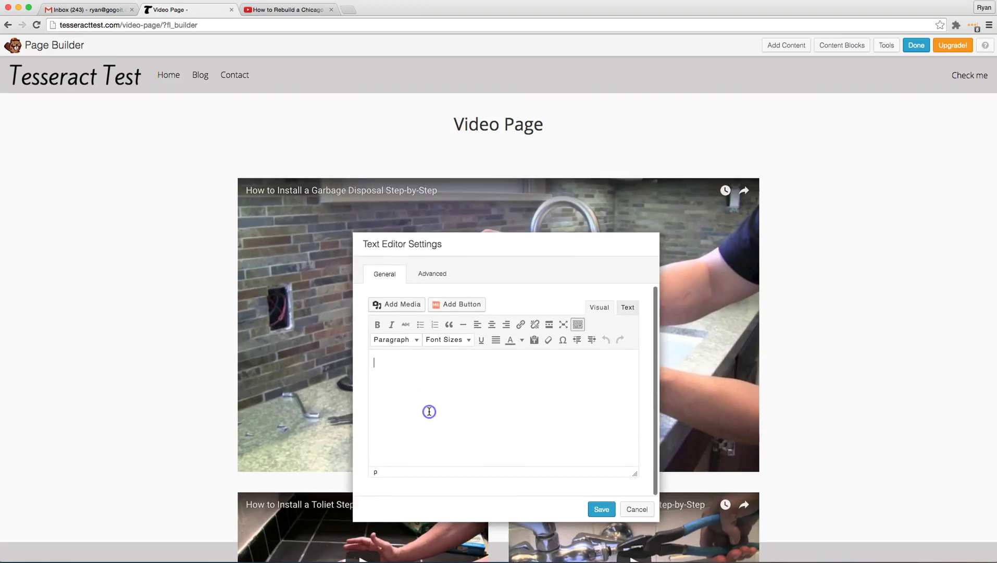
type("This is a video...")
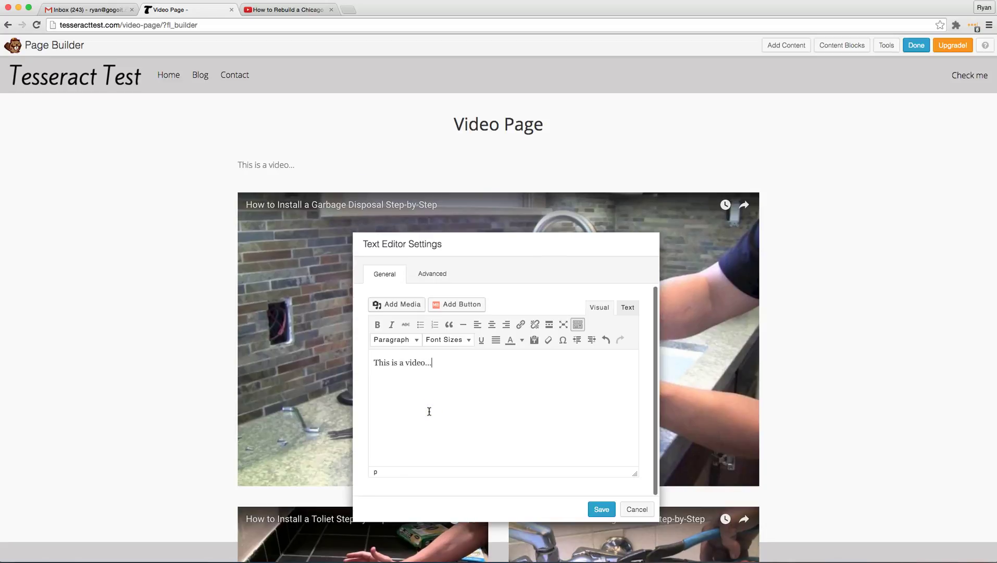
left_click(435, 398)
key("Return")
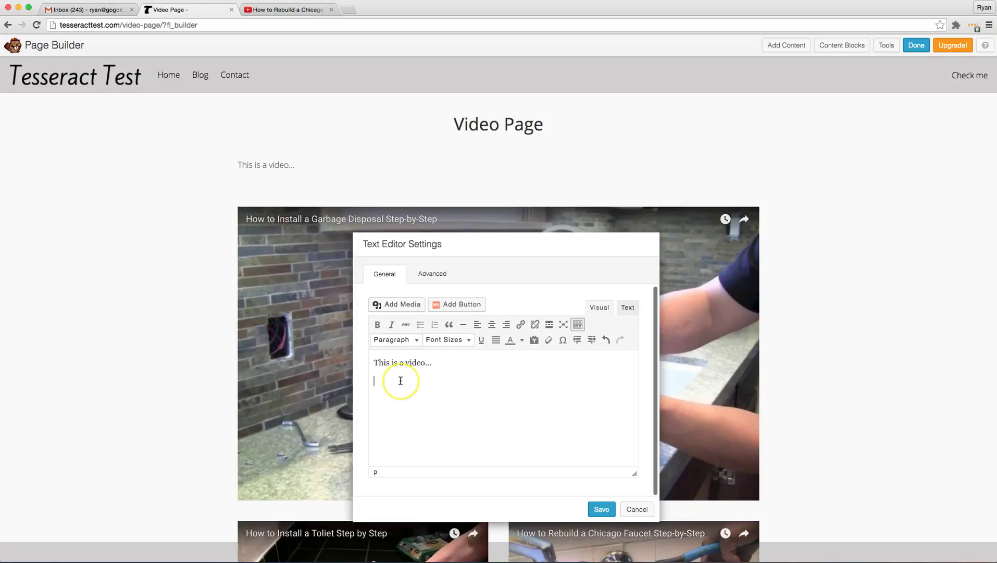
left_click(626, 308)
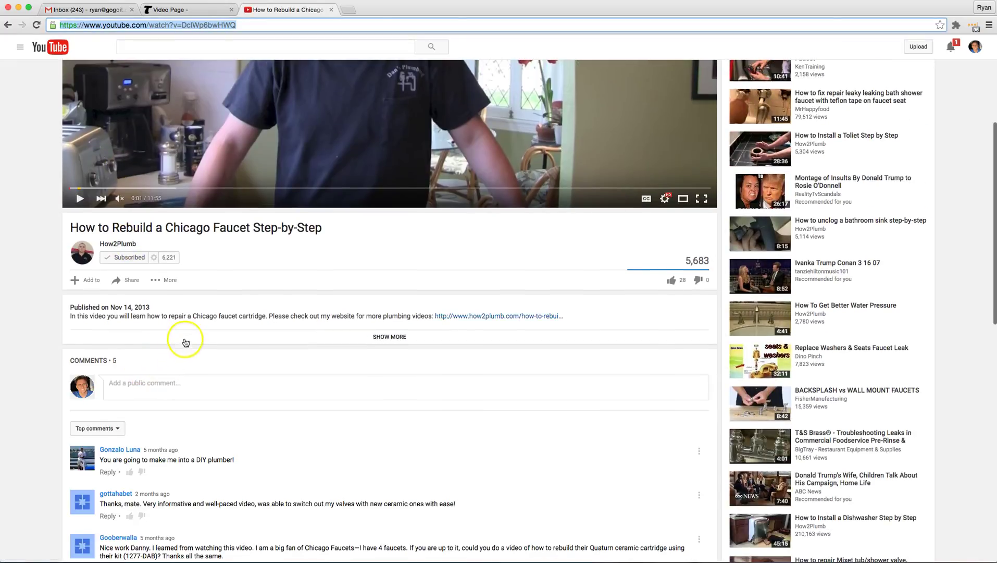
Open the Chicago Faucet video's Share options and display its 560 × 315 embed code.
scroll(185, 341, "up", 3)
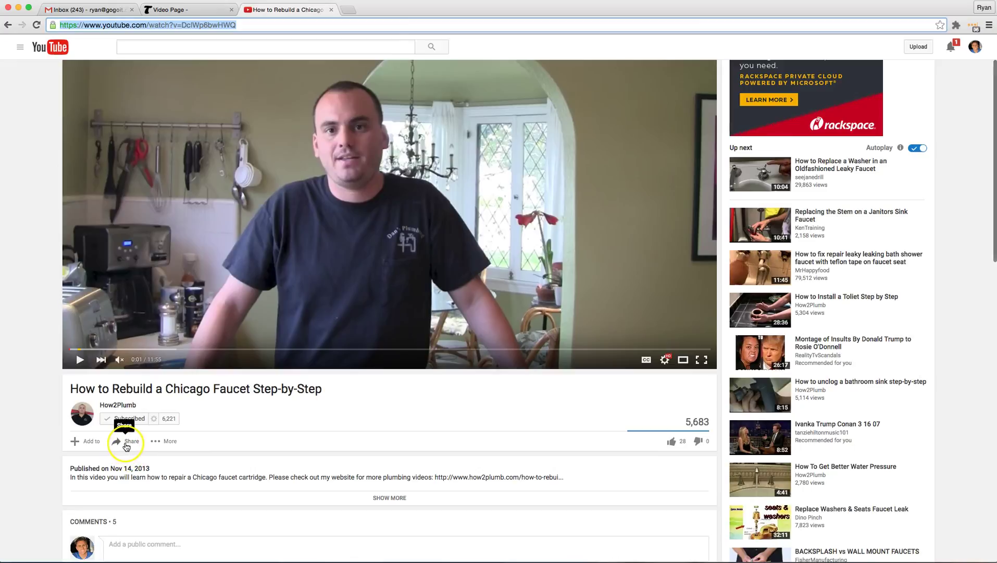
left_click(126, 447)
scroll(127, 447, "down", 1)
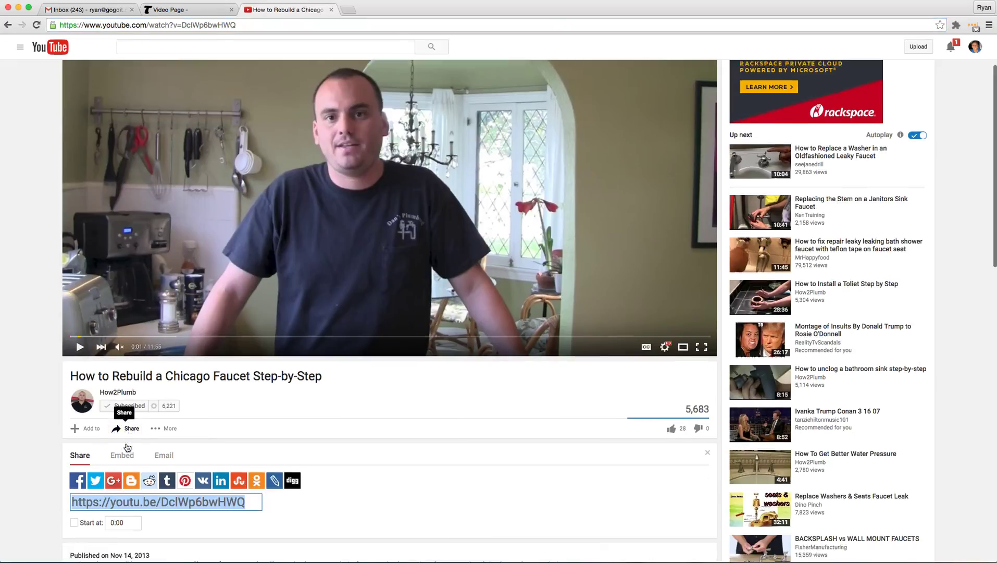
scroll(127, 447, "down", 4)
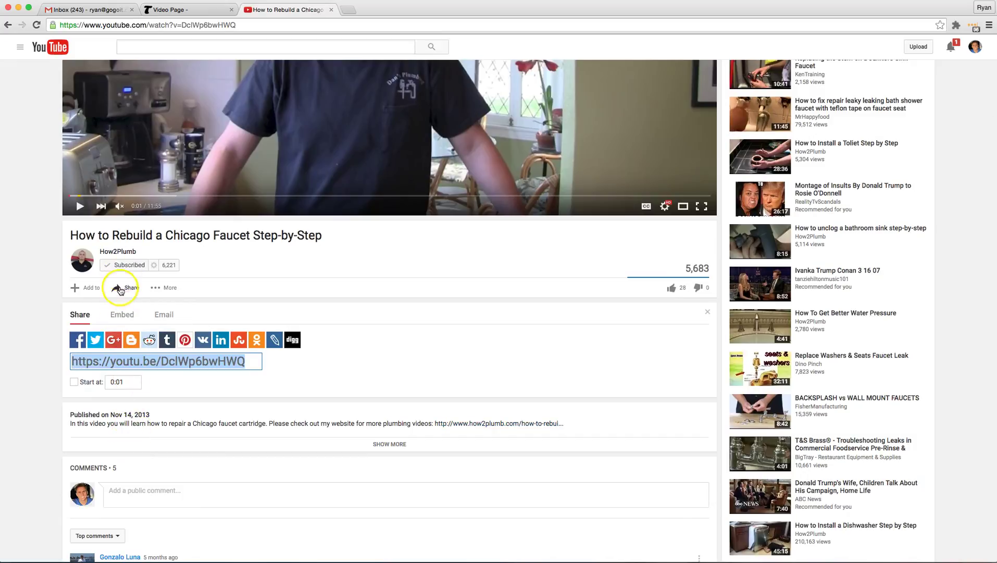
left_click(122, 315)
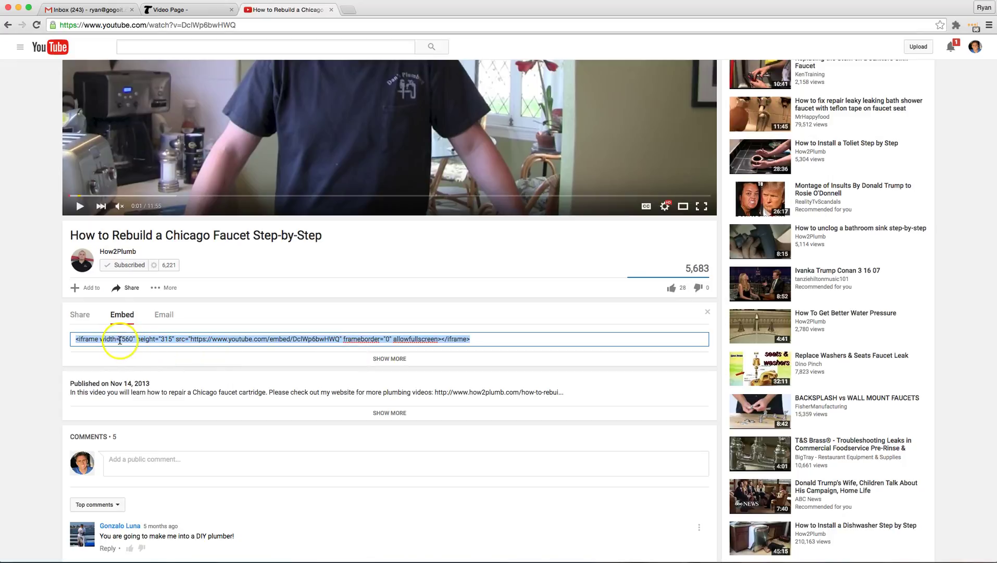
left_click(122, 339)
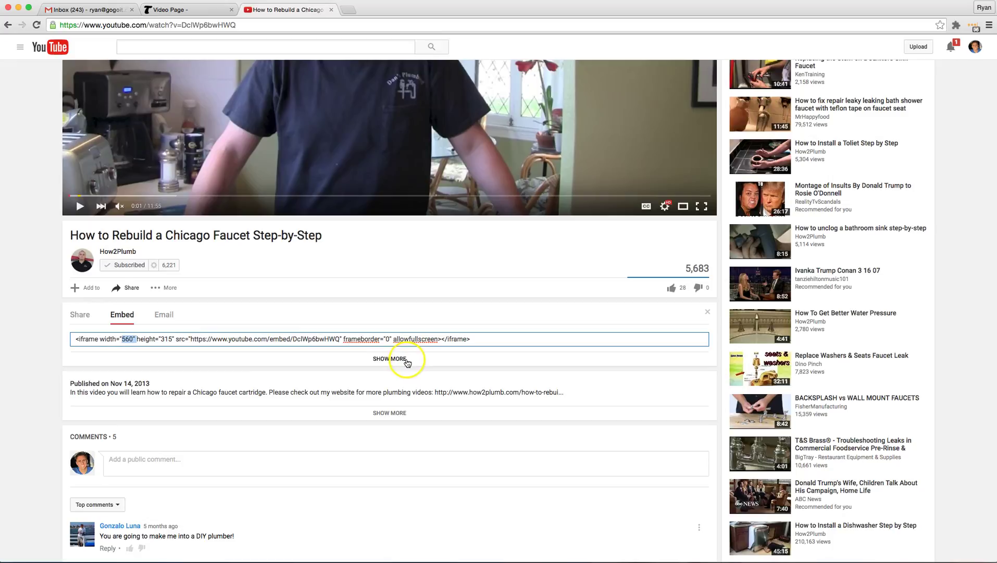
Set the embed size to 1280 × 720, turn off suggested videos, and hide the title and player actions.
left_click(390, 359)
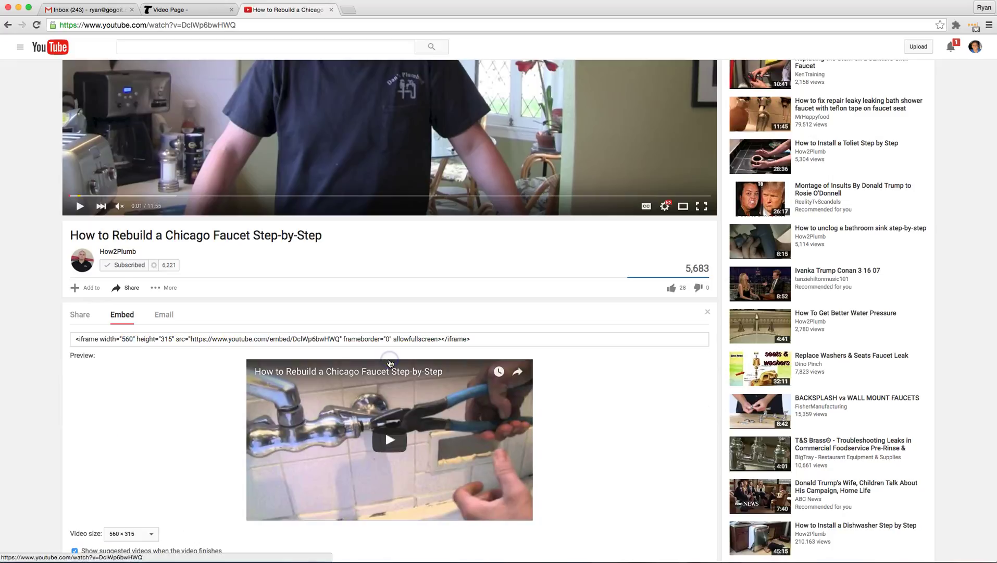
scroll(387, 364, "down", 5)
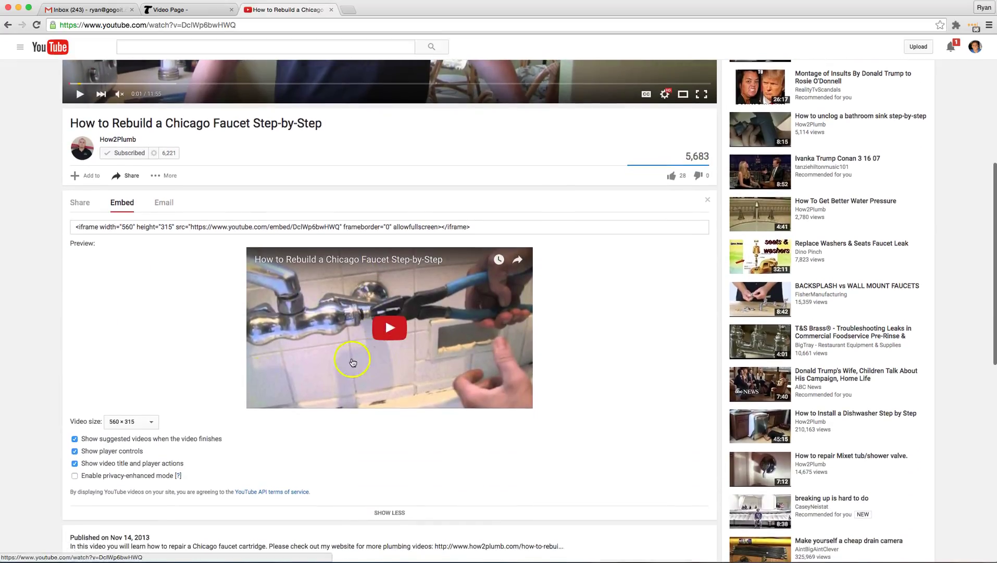
left_click(132, 420)
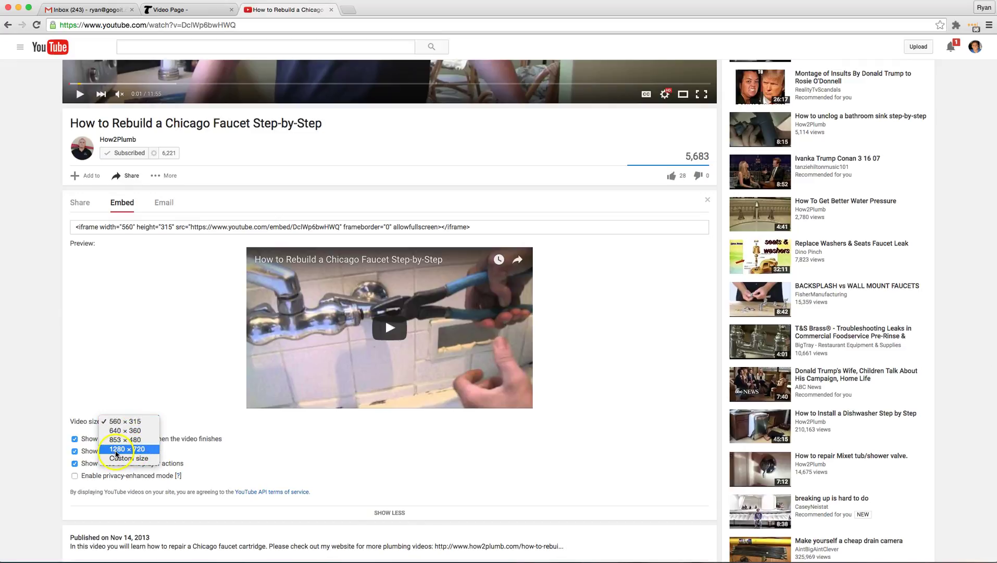
left_click(115, 454)
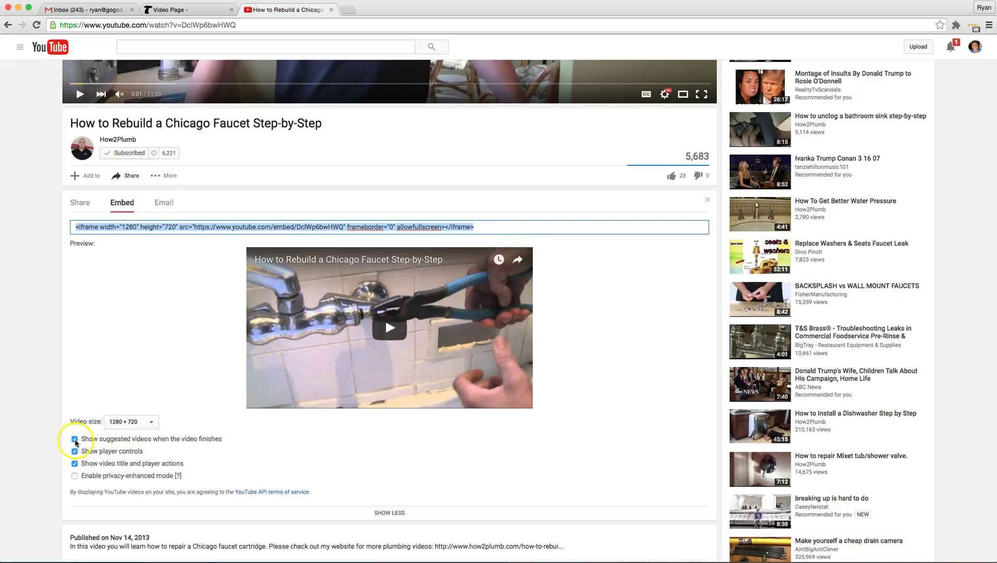
left_click(75, 439)
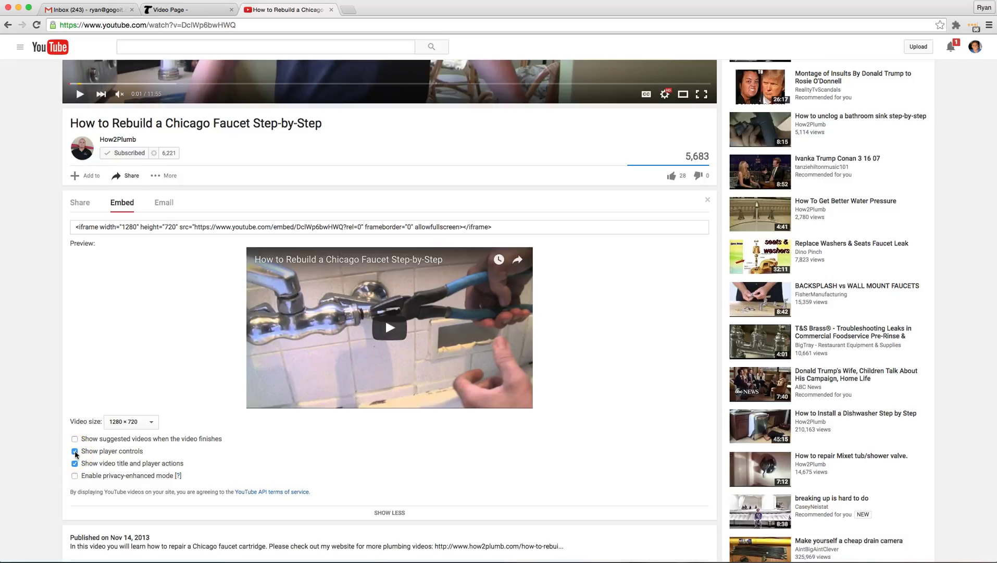
left_click(75, 451)
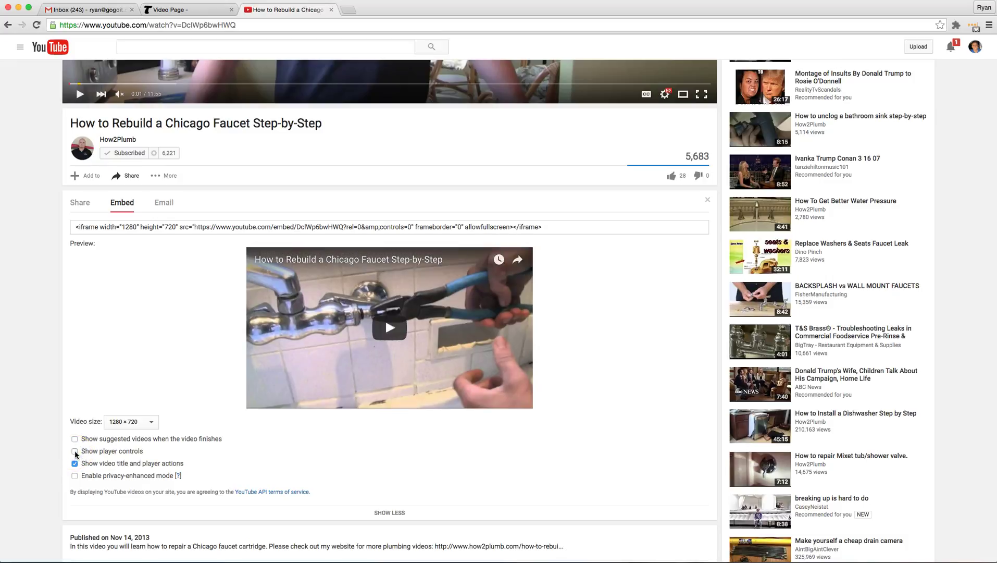
left_click(74, 454)
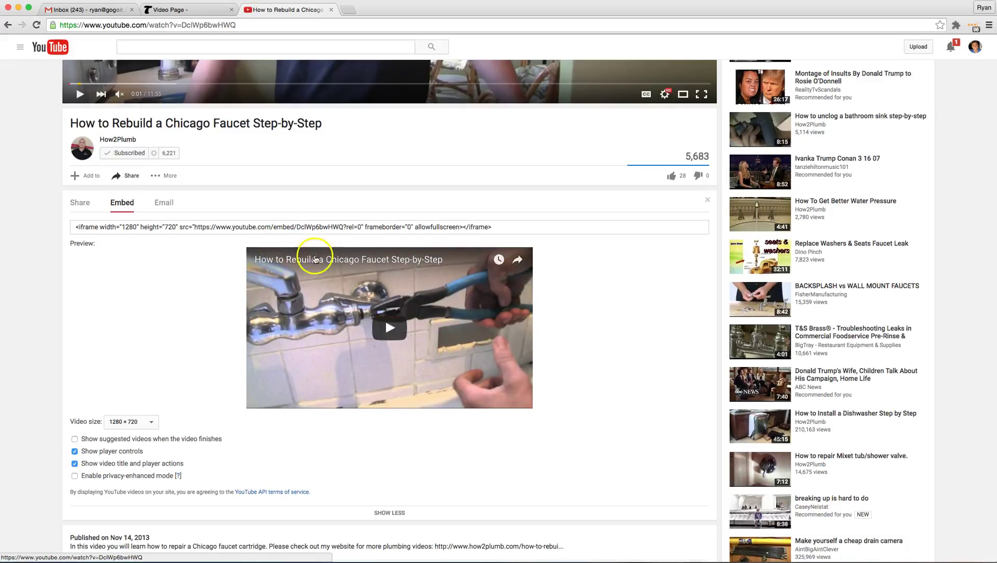
left_click(74, 463)
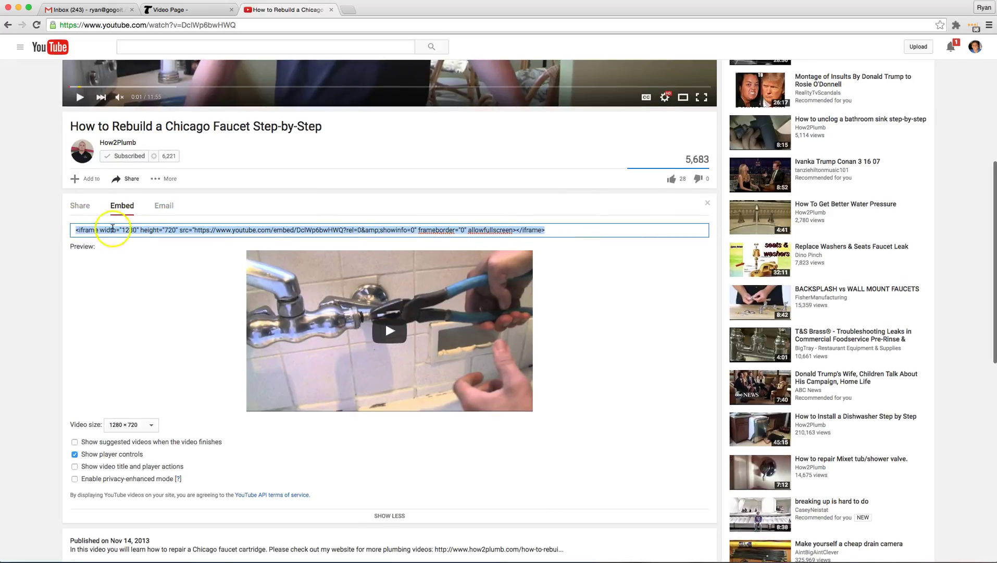
Copy the full 1280 × 720 iframe embed code.
right_click(145, 231)
left_click(102, 344)
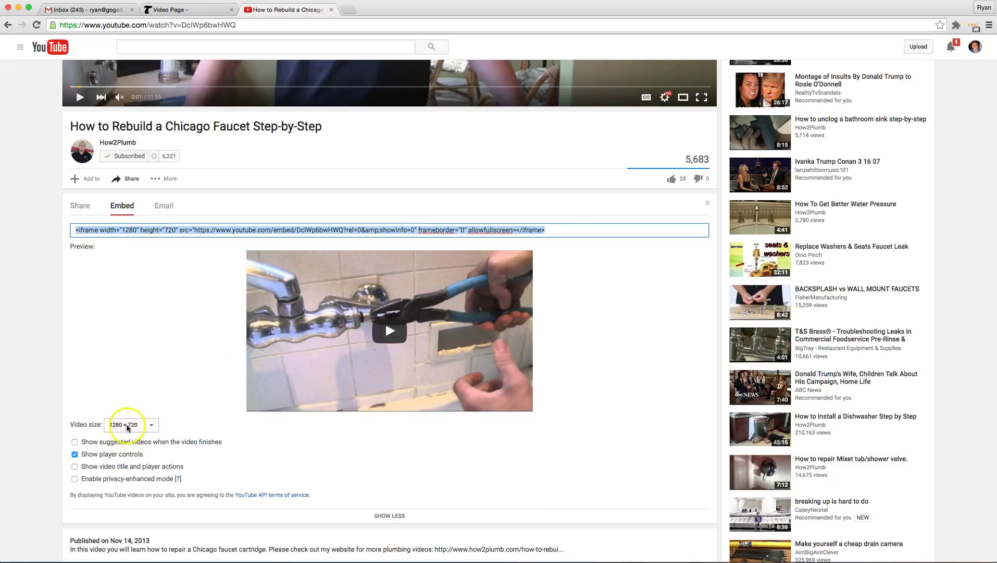
left_click(127, 423)
left_click(167, 348)
left_click(169, 230)
left_click(169, 230)
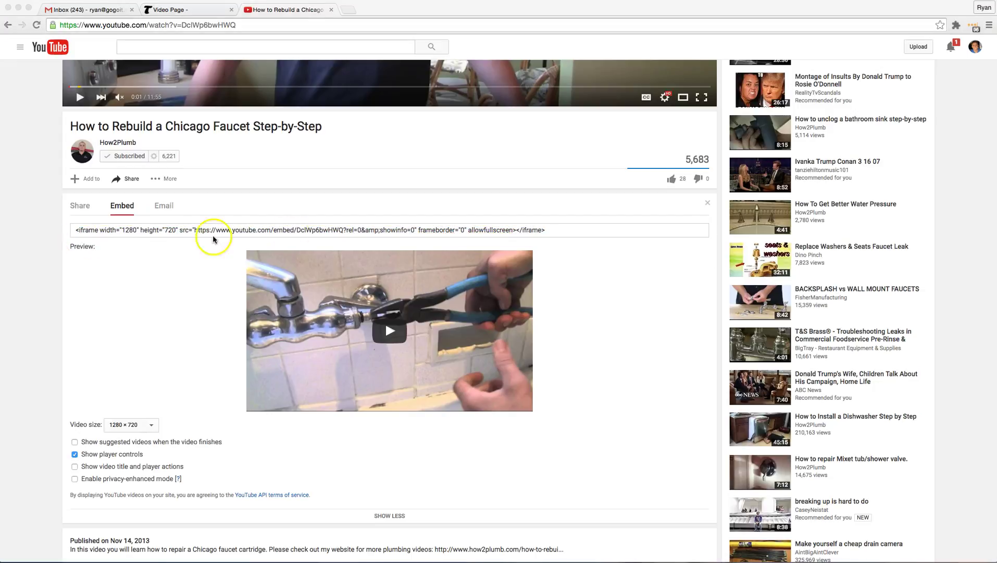
left_click(579, 231)
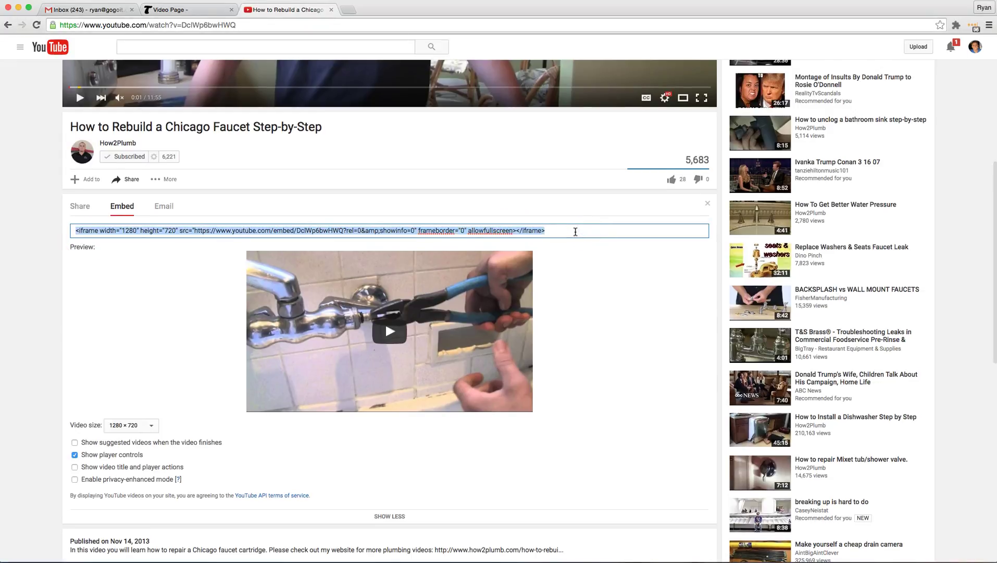
right_click(520, 230)
left_click(538, 286)
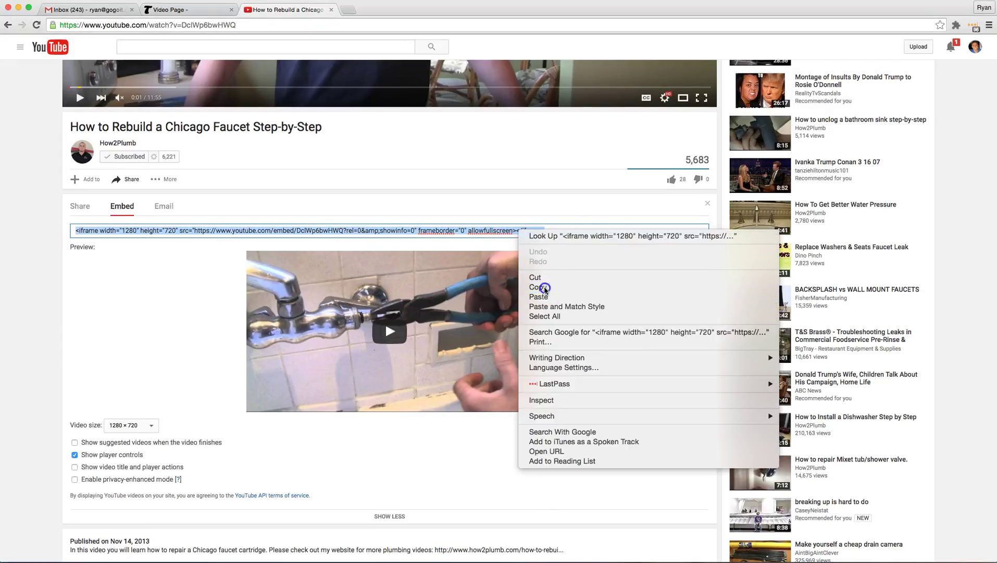
Paste the embed code below 'This is a video...' in the Visual editor, then delete it.
left_click(194, 10)
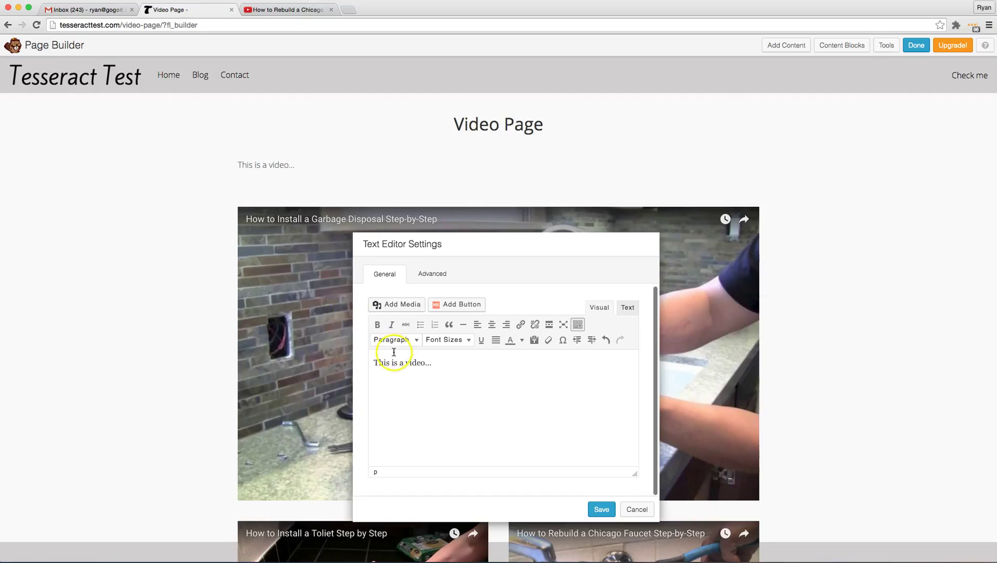
left_click(400, 399)
type("<iframe width=\"1280\" height=\"720\" src=\"https://www.youtube.com/embed/DclWp6bwHWQ?rel=0&amp;showinfo=0\" frameborder=\"0\" allowfullscreen></iframe>")
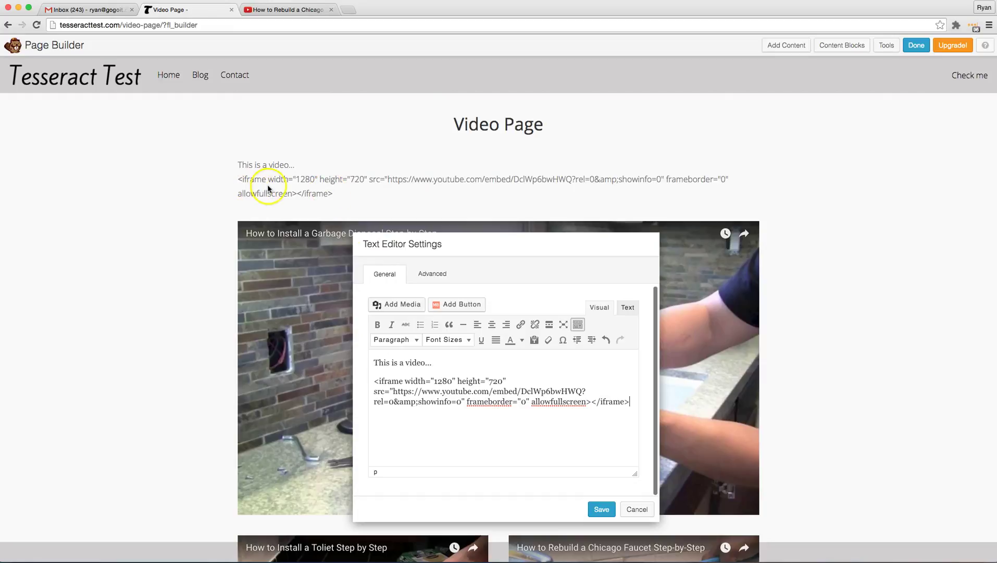
left_click(374, 391, "shift")
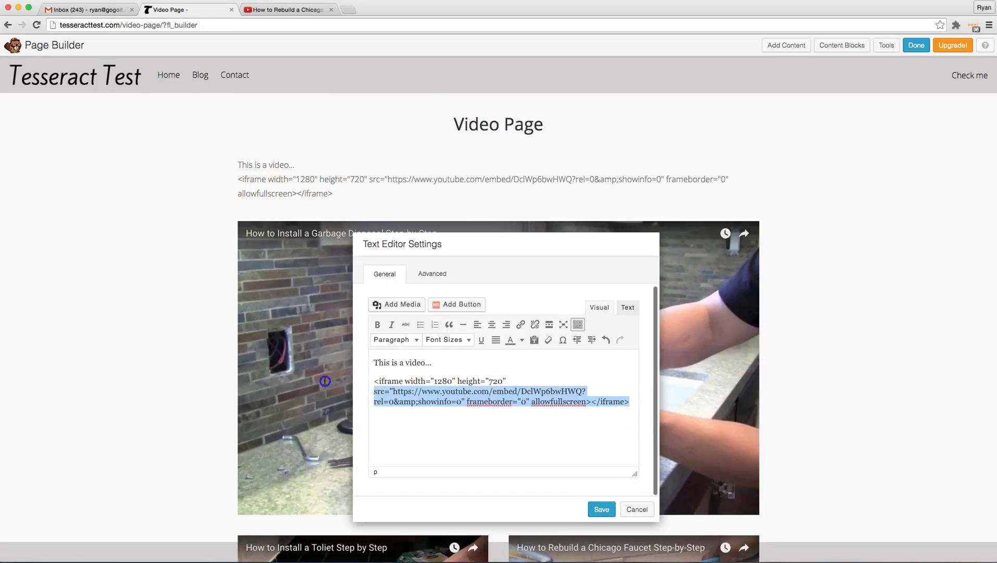
left_click(325, 381, "shift")
key("super+c")
key("BackSpace")
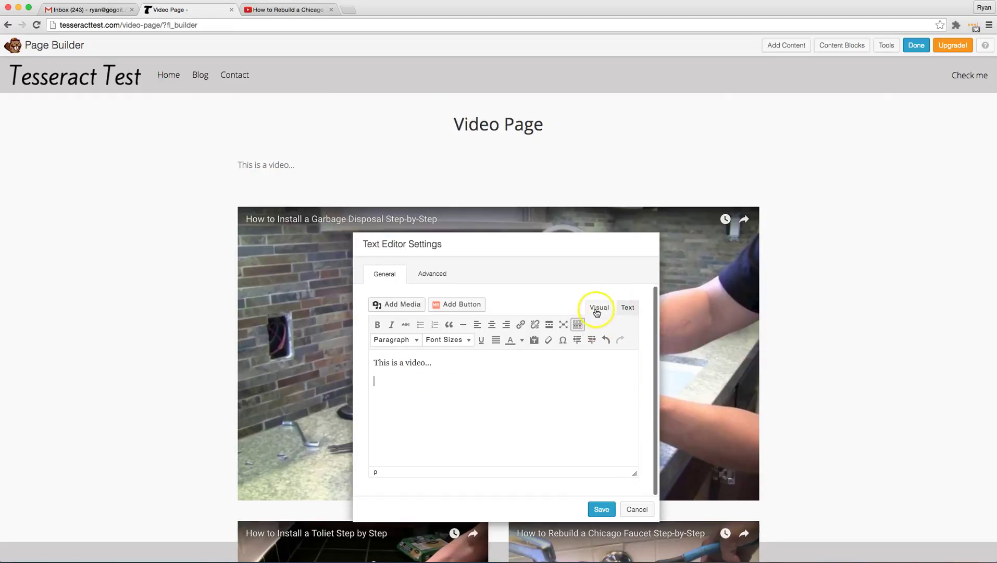
Paste the 1280 × 720 iframe code into the text module's Text (HTML) view.
left_click(628, 310)
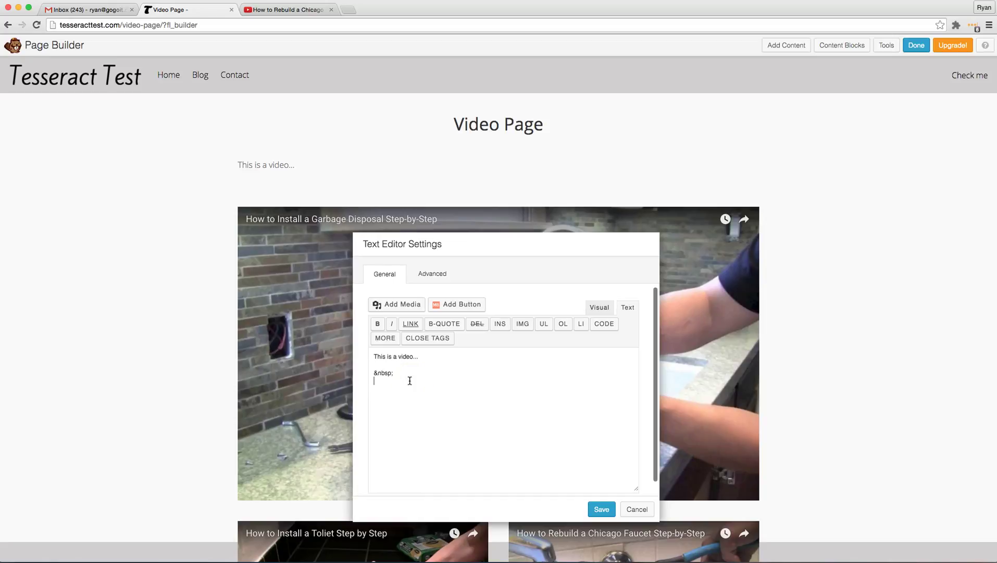
key("super+v")
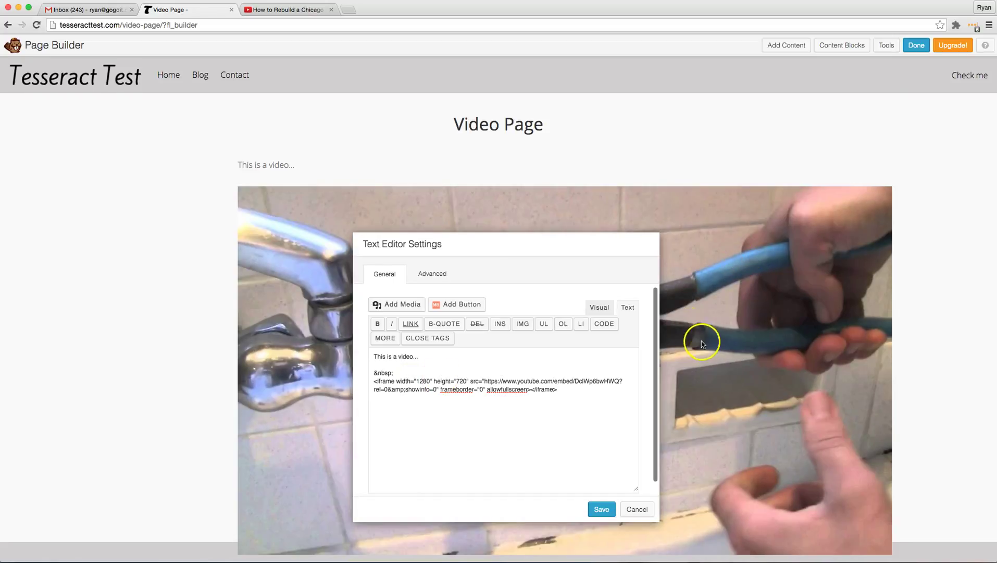
scroll(701, 340, "down", 5)
scroll(699, 336, "down", 3)
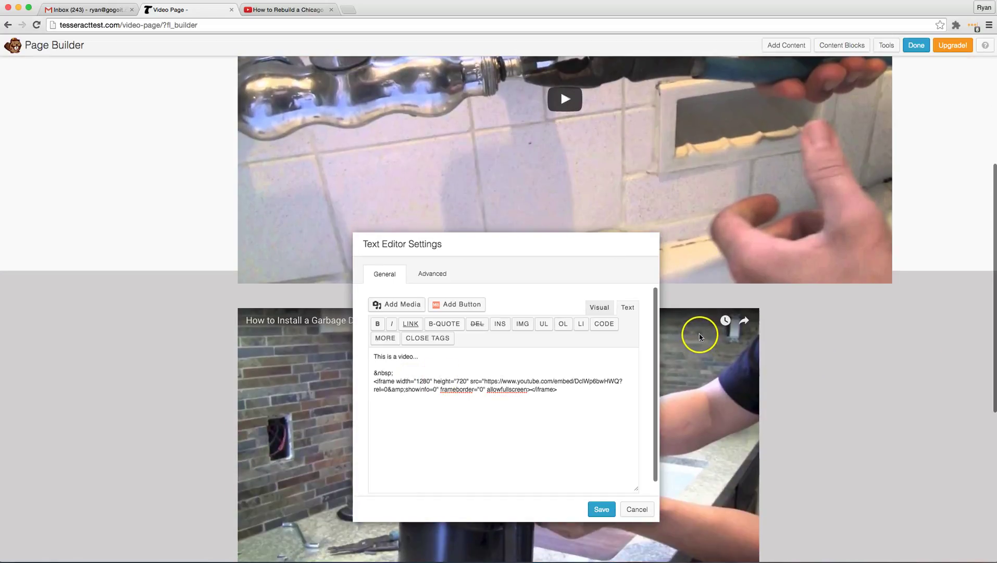
scroll(700, 336, "up", 3)
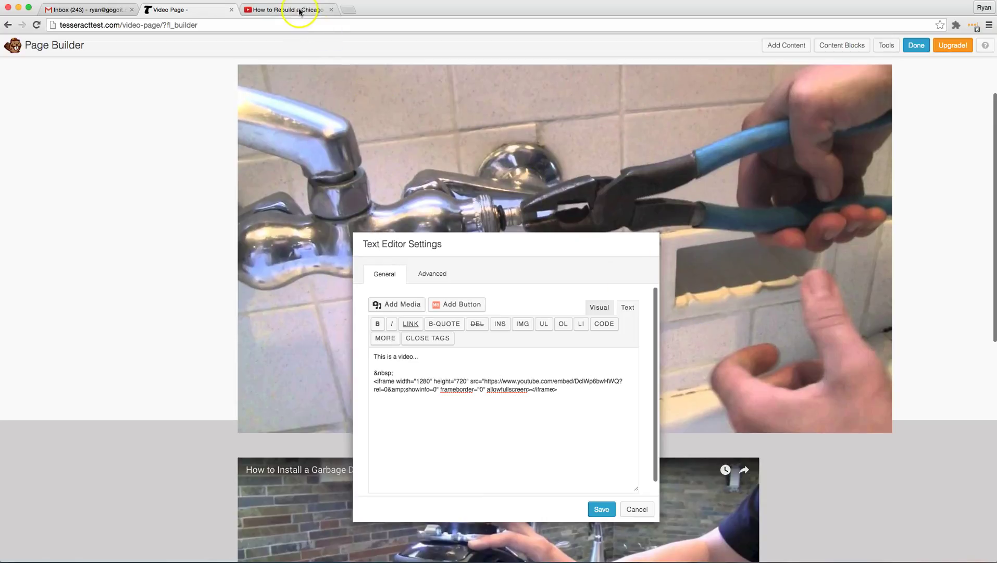
left_click(300, 11)
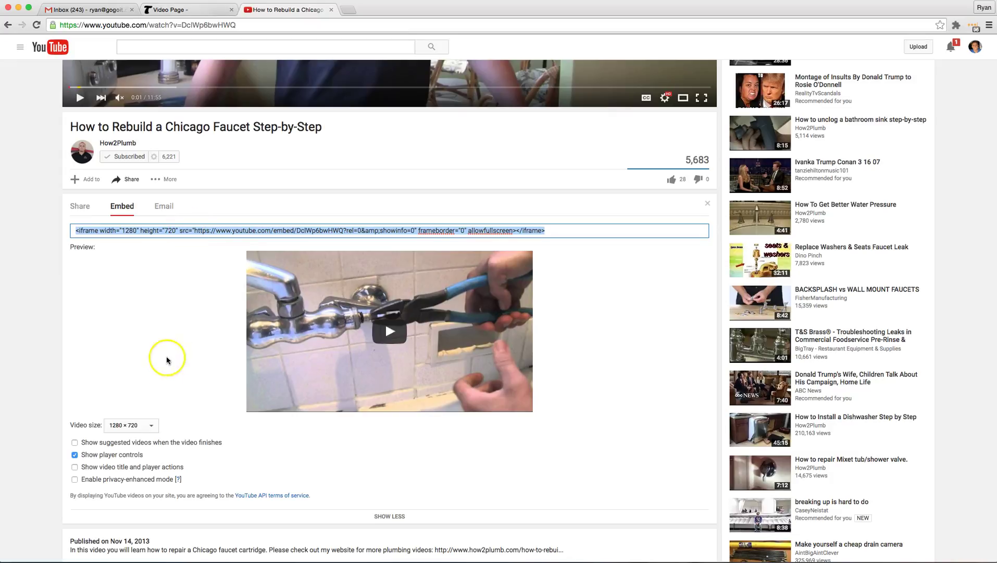
Change the YouTube embed size to 853 × 480 and copy the updated code.
left_click(140, 426)
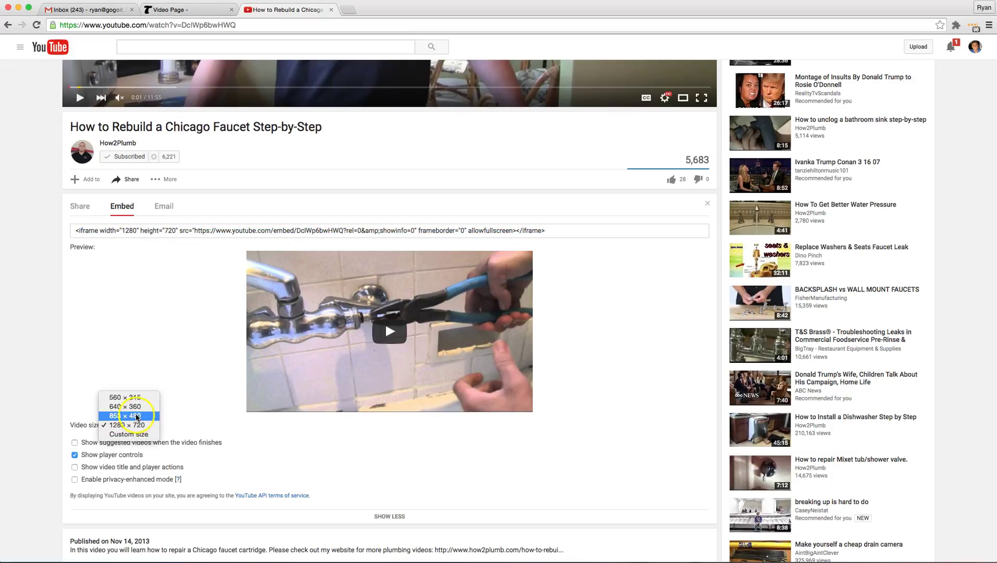
left_click(136, 415)
left_click(549, 223)
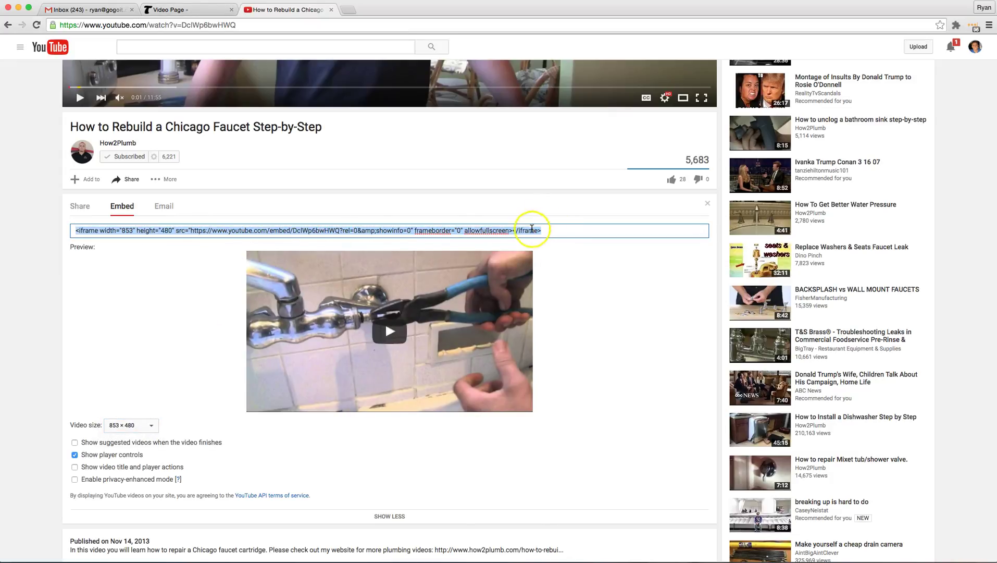
right_click(523, 225)
left_click(566, 284)
Replace the old 1280 × 720 iframe in the text module with the 853 × 480 code.
left_click(196, 12)
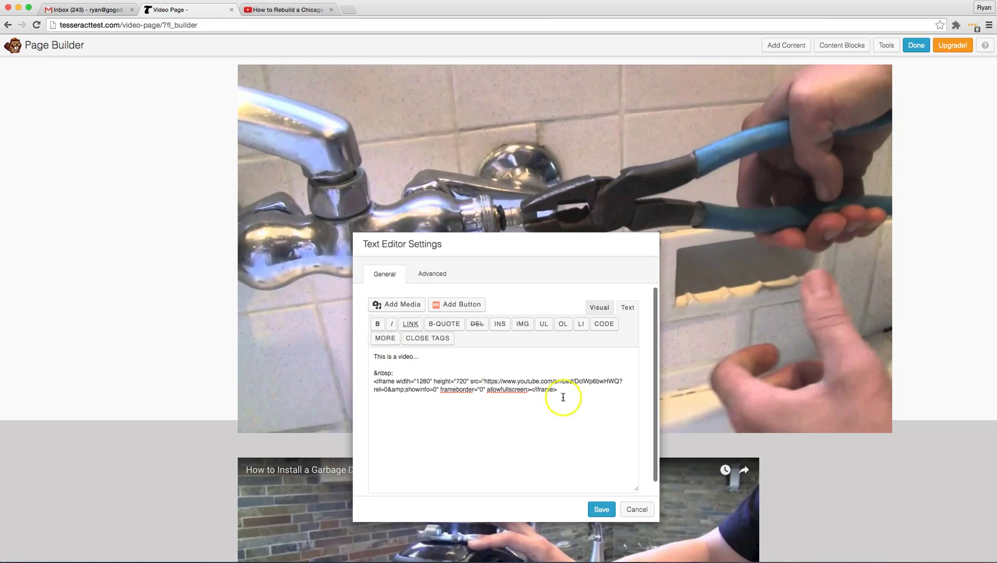
left_click_drag(563, 397, 455, 386)
left_click_drag(367, 382, 369, 382)
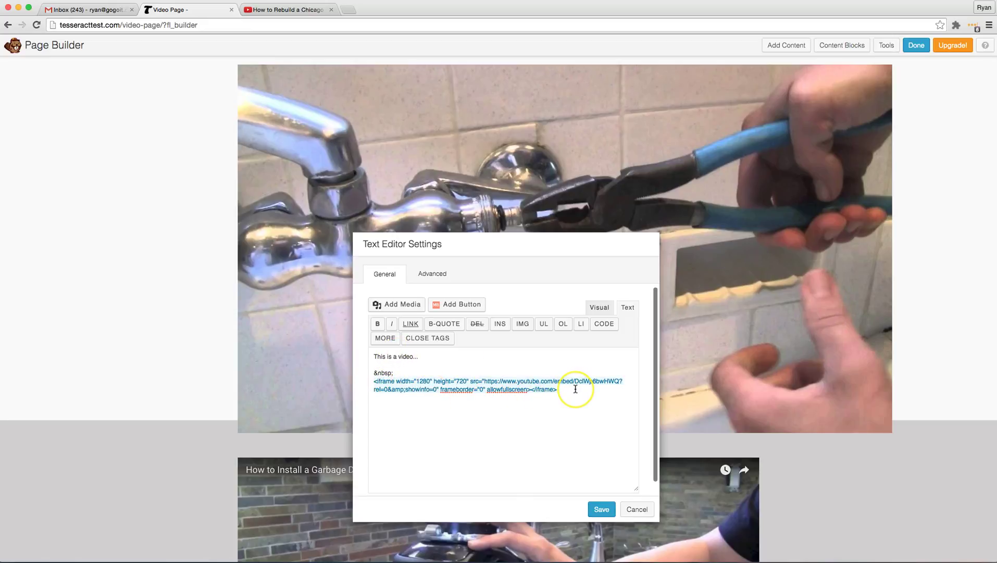
key("BackSpace")
key("ctrl+v")
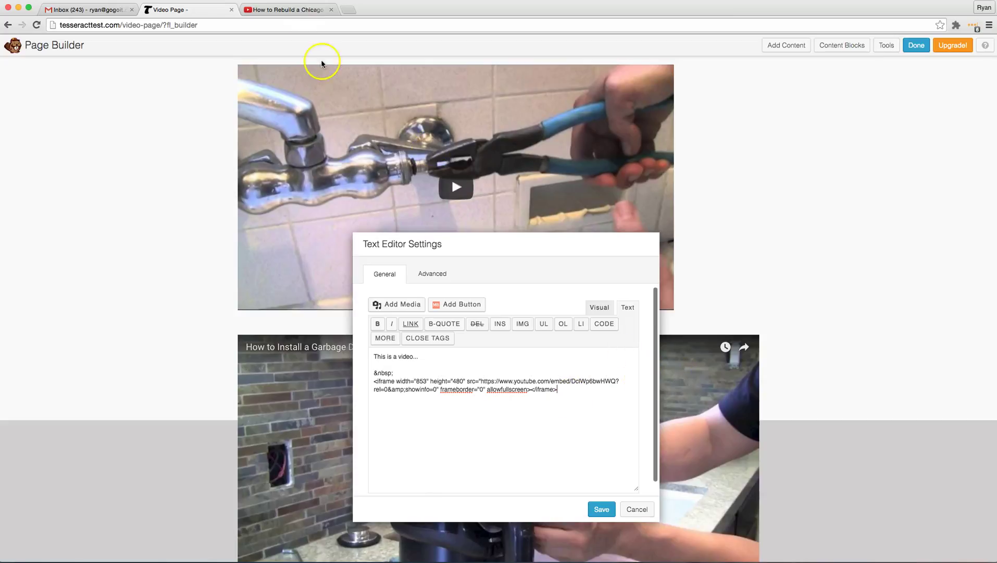
left_click(288, 9)
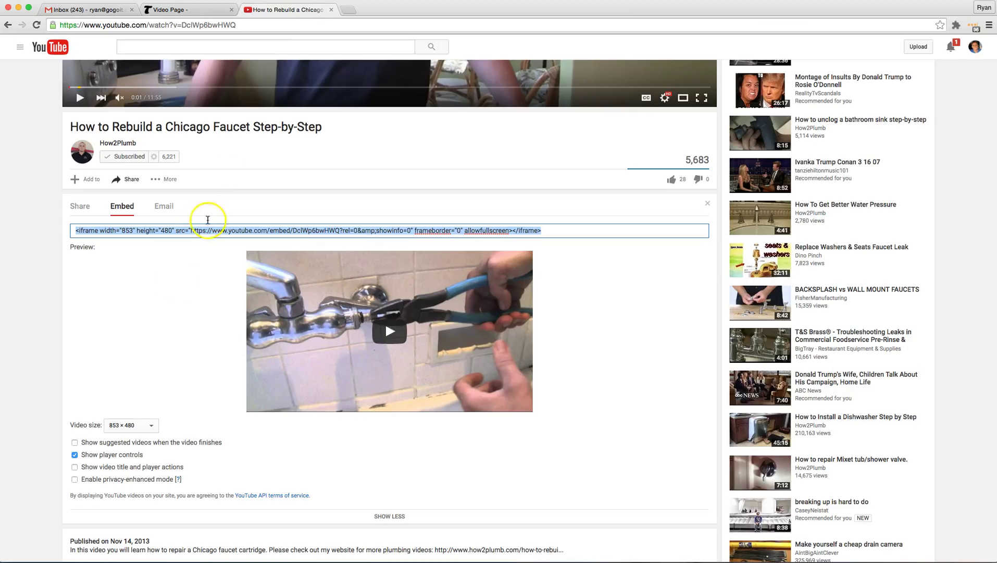
left_click(192, 10)
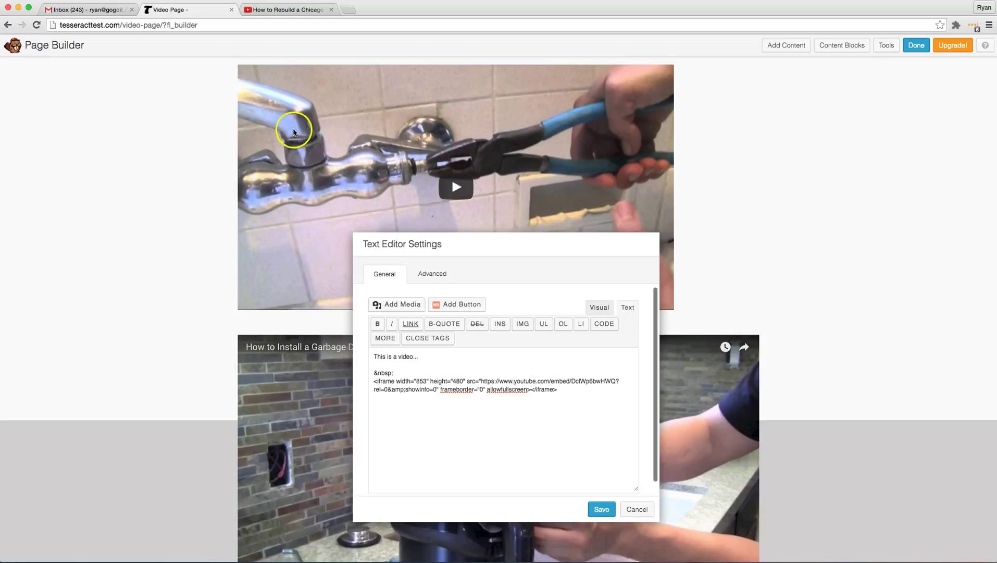
left_click(276, 10)
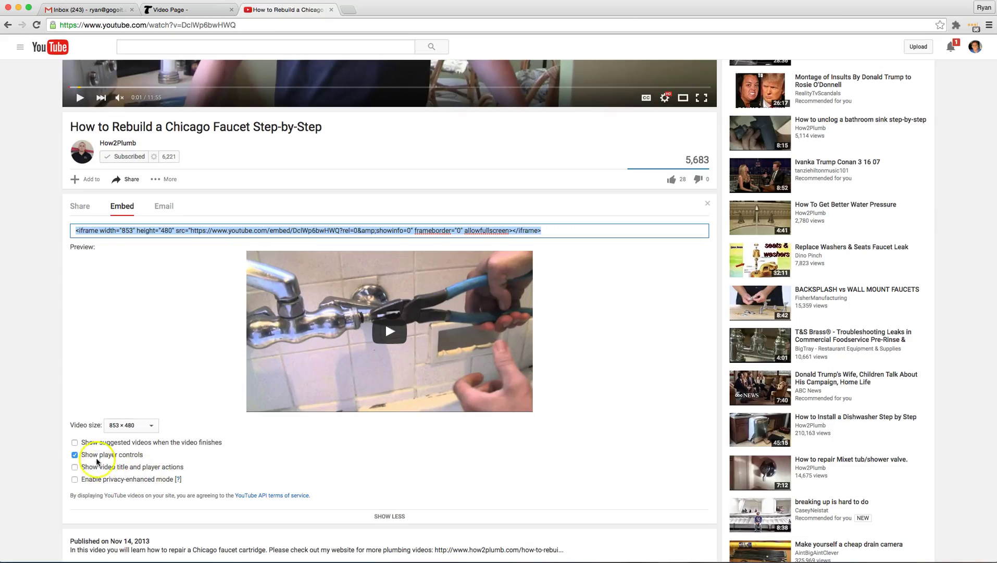
left_click(188, 10)
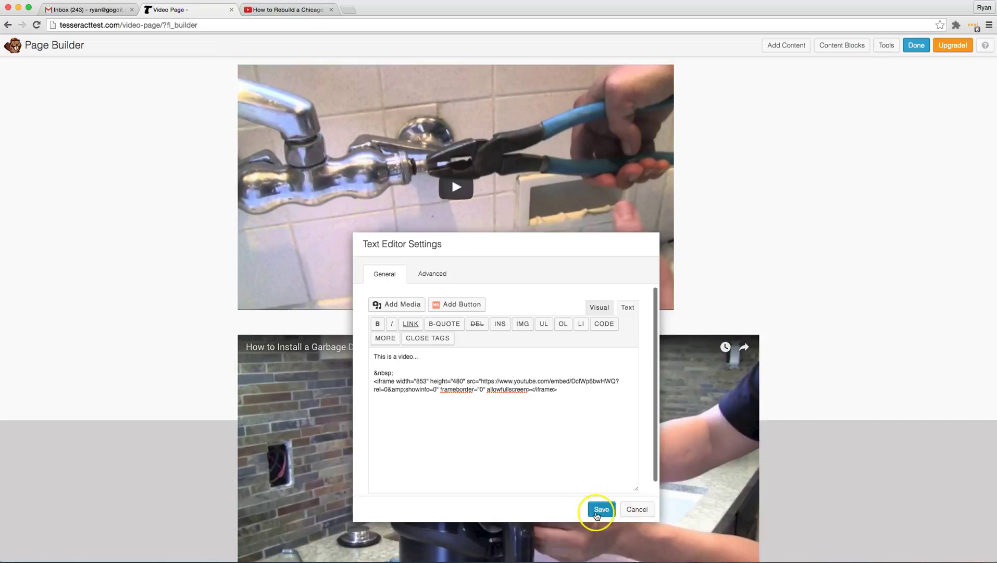
Save the Text Editor settings so the 853 × 480 faucet video appears above the garbage disposal video.
left_click(604, 512)
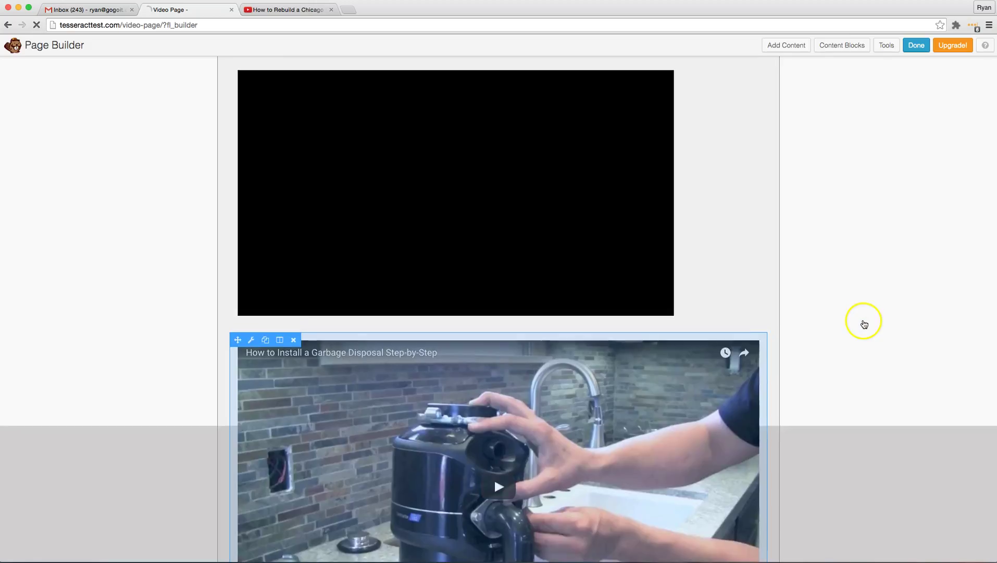
scroll(852, 333, "down", 3)
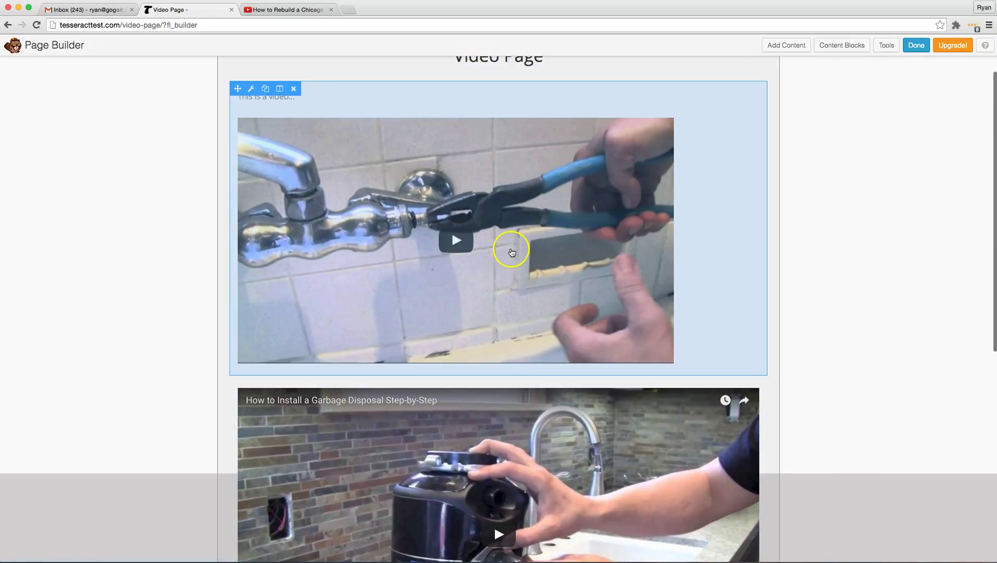
Select all content in the text module and center-align 'This is a video...'.
left_click(511, 252)
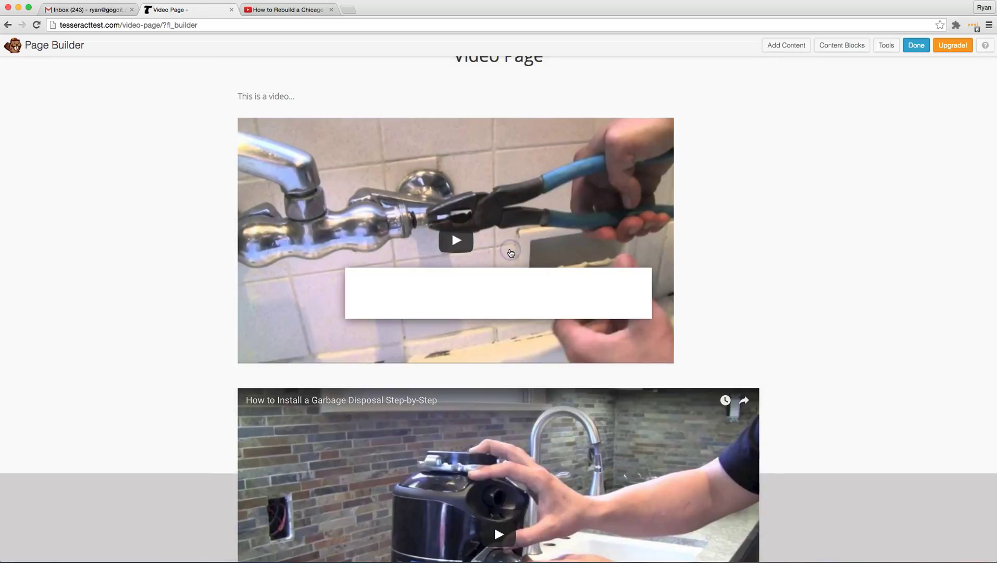
left_click(511, 292)
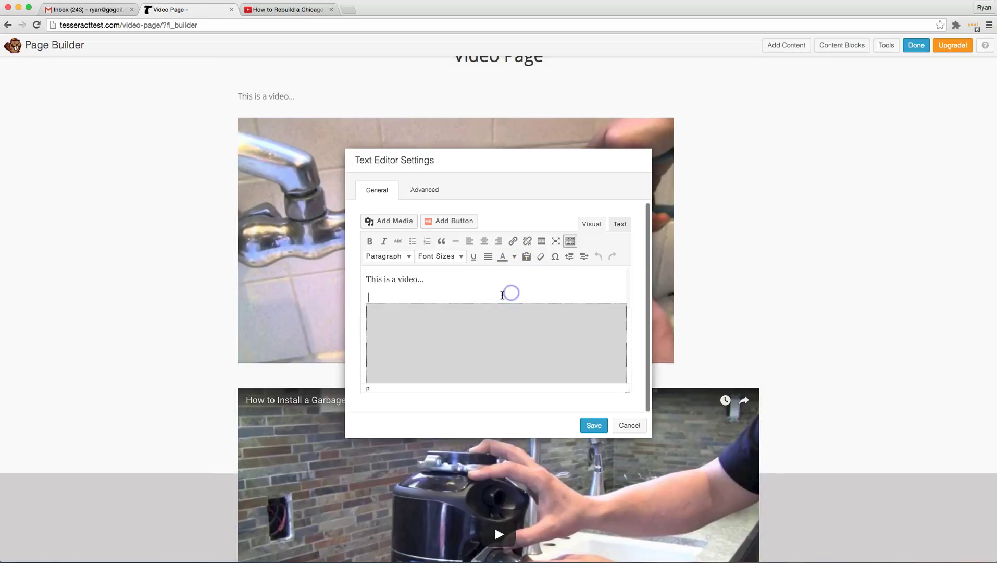
key("super+a")
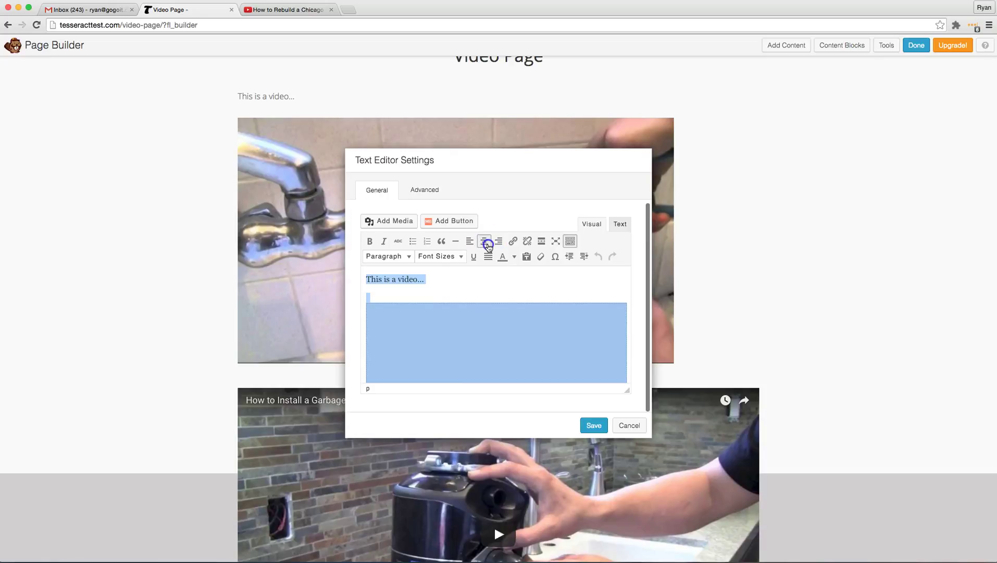
left_click(484, 241)
scroll(483, 315, "down", 3)
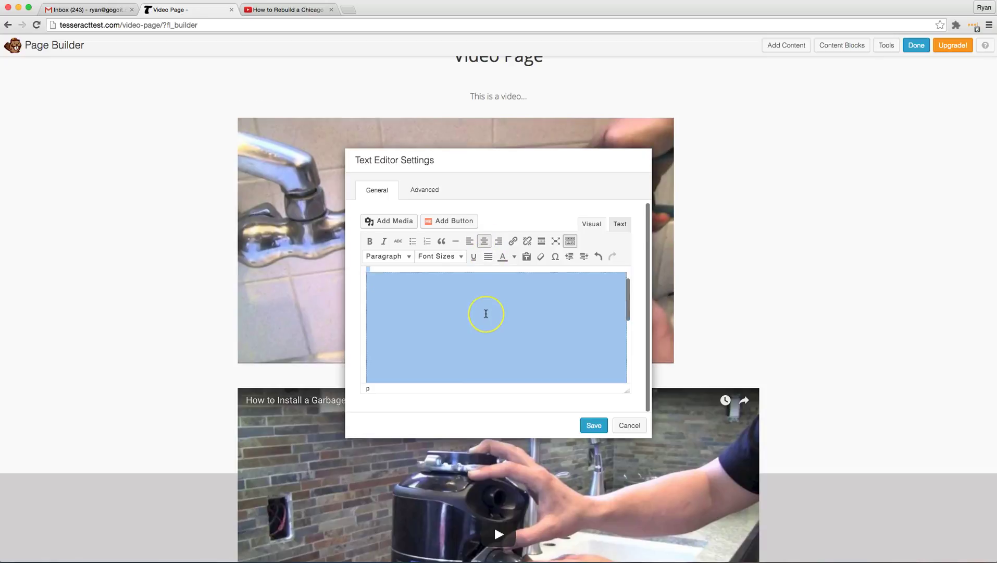
scroll(486, 313, "up", 3)
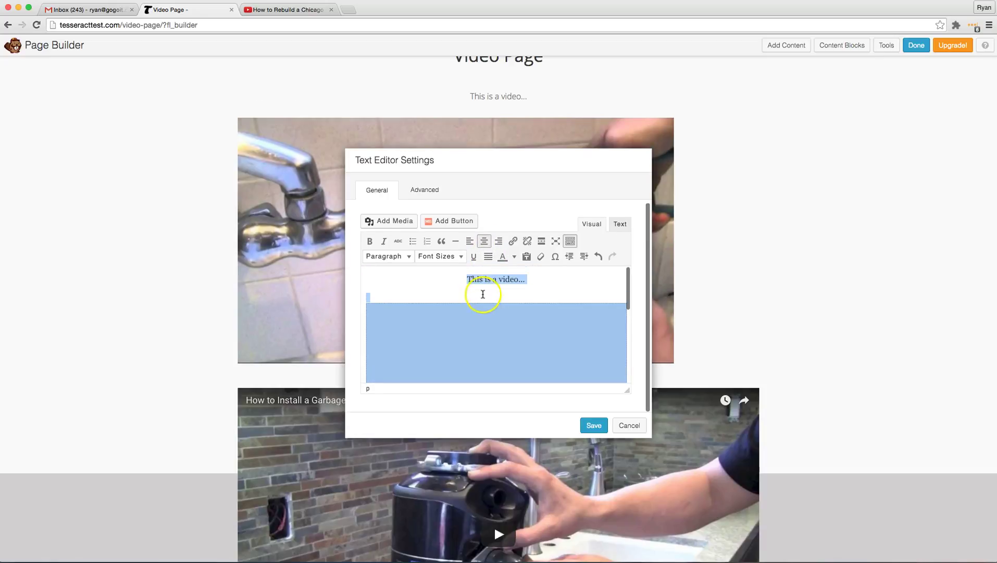
left_click(482, 294)
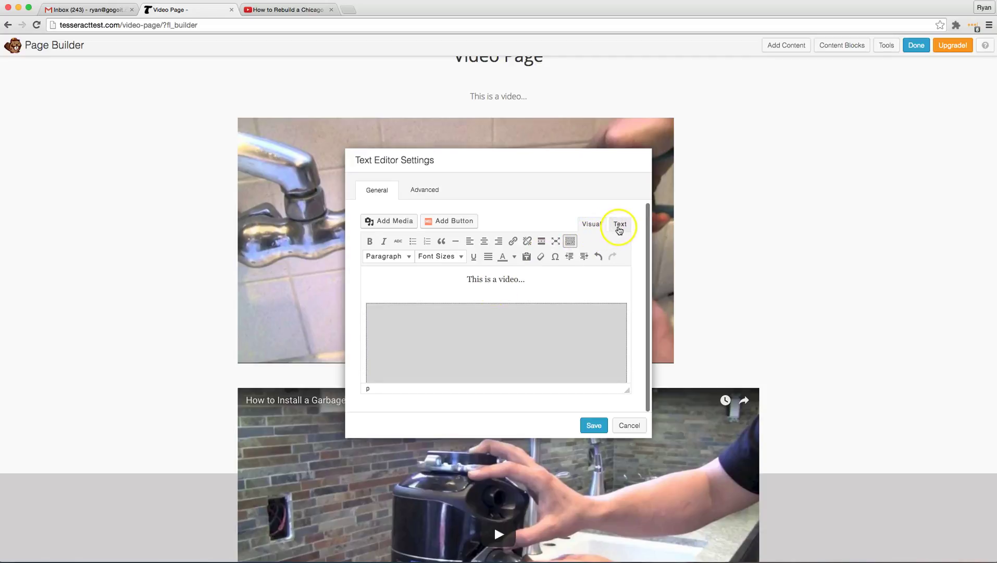
In HTML view, add <center> before the faucet iframe and </center> on a new line after it.
left_click(619, 228)
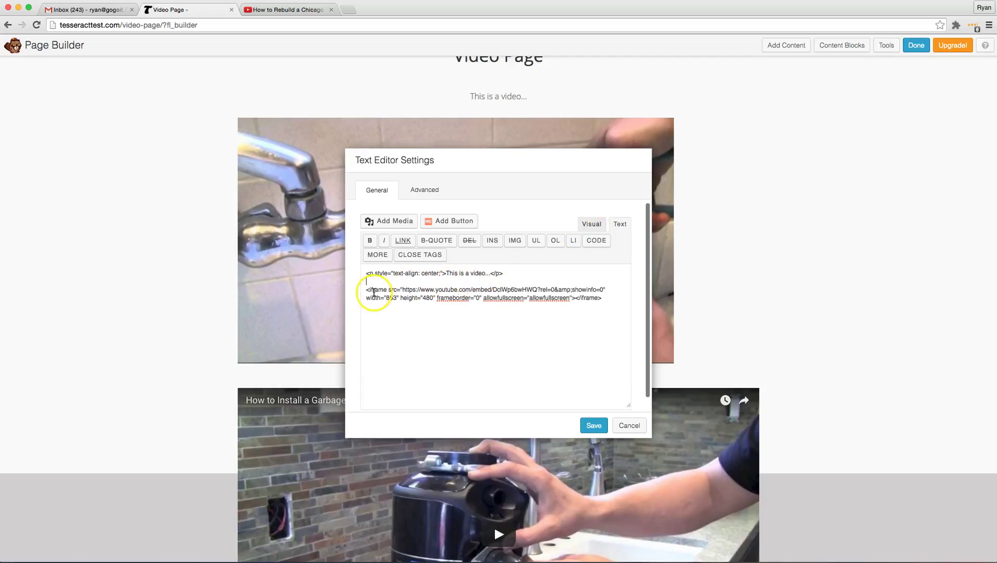
left_click(365, 291)
left_click_drag(364, 292, 388, 290)
left_click(282, 9)
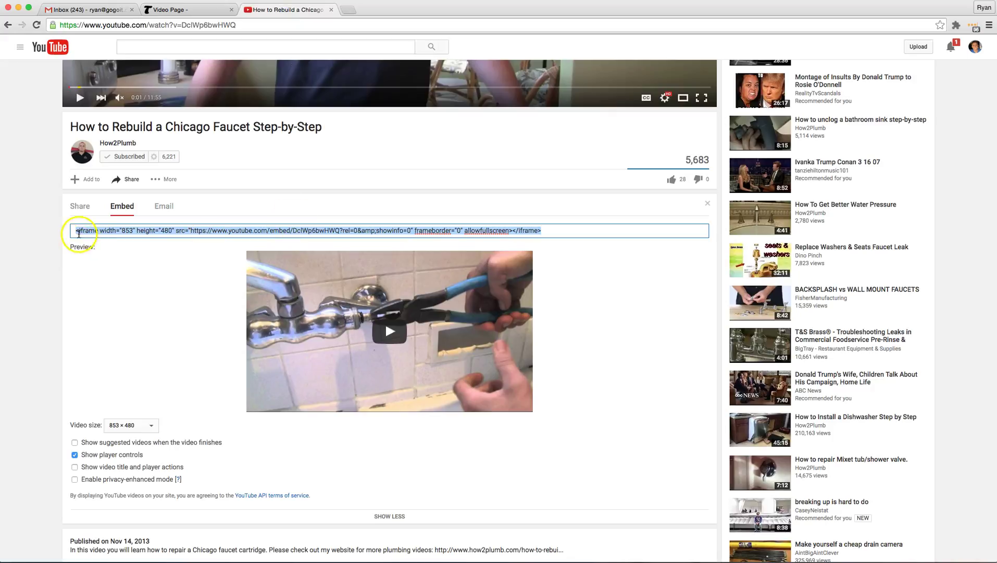
left_click(209, 9)
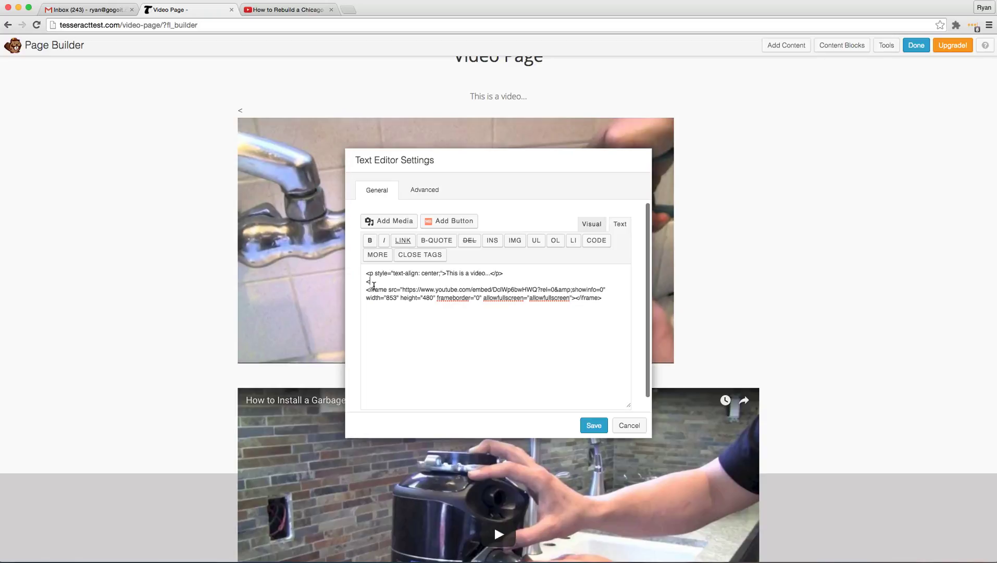
type("center")
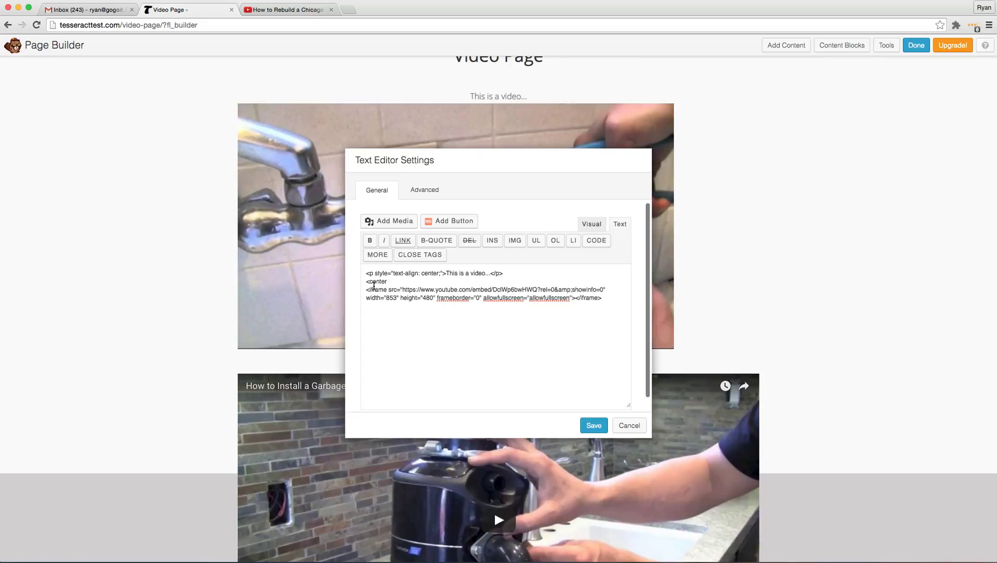
type(">")
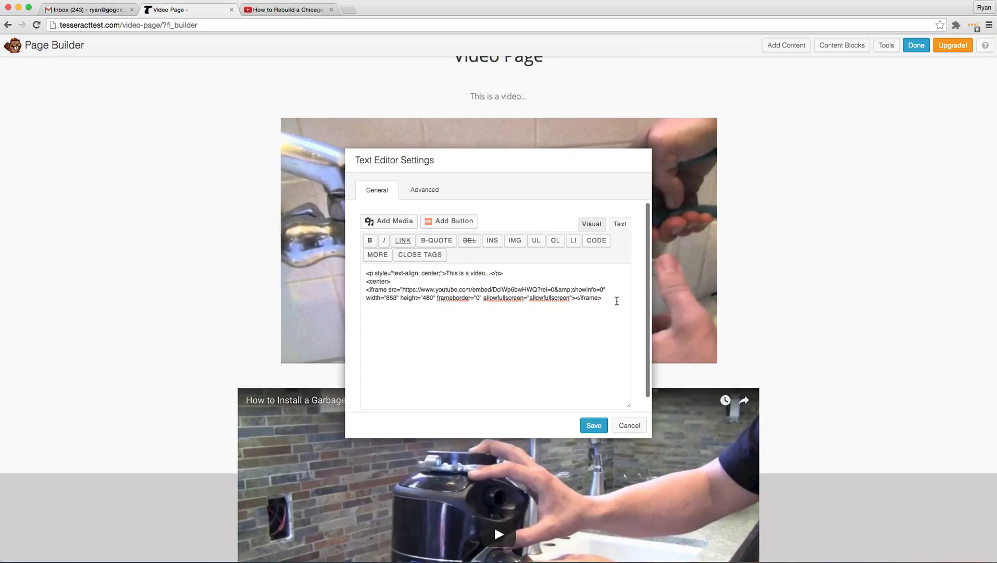
left_click(617, 301)
key("Return")
type("<")
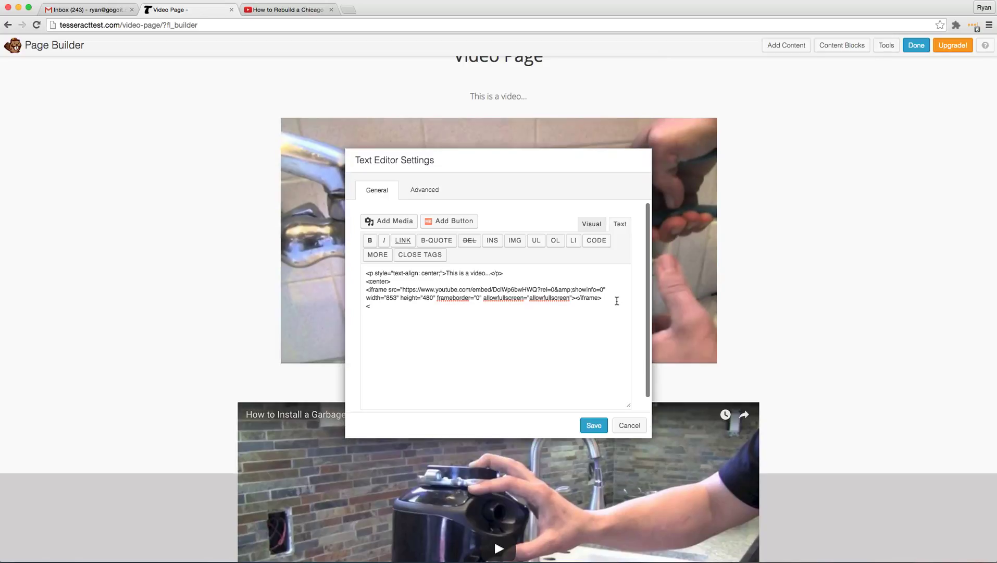
type("/")
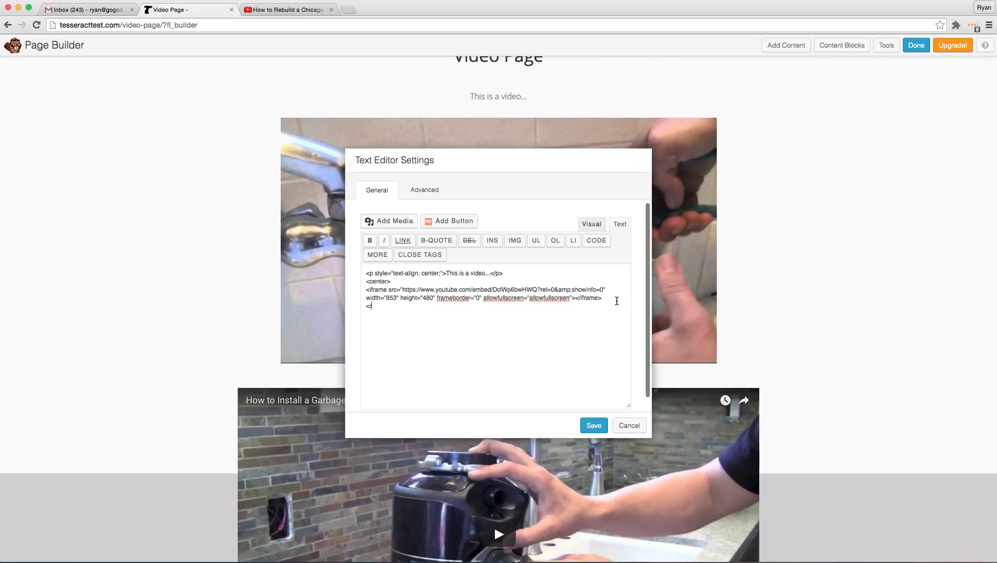
type("center")
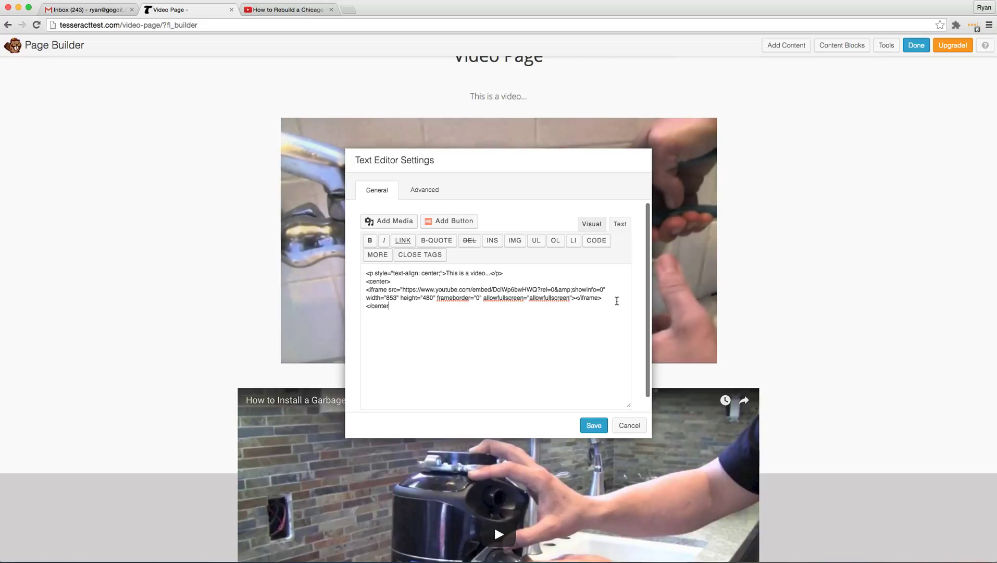
type(">")
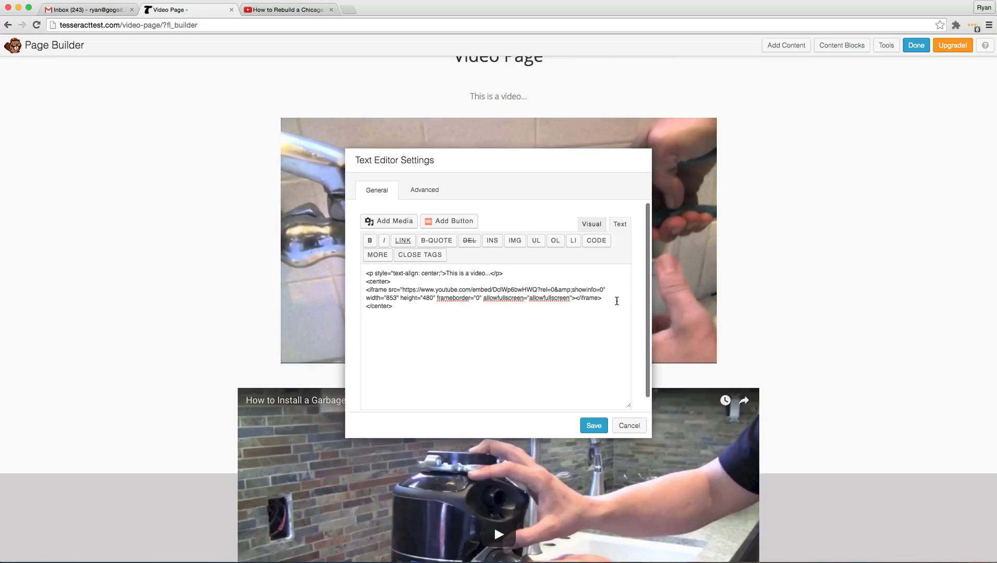
Save the embed, then reopen the top text module's HTML to check the center tags around the iframe.
left_click(594, 425)
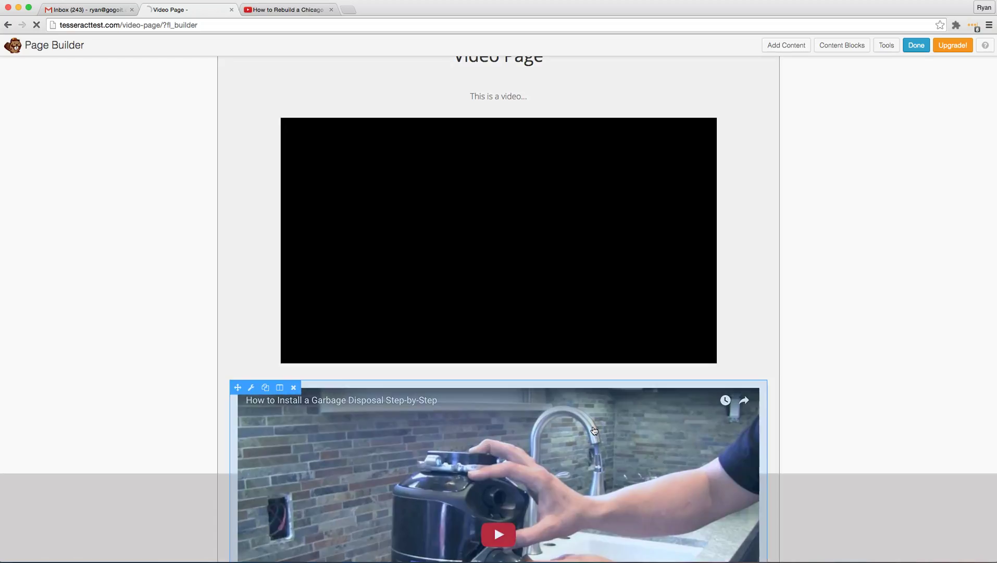
left_click(350, 276)
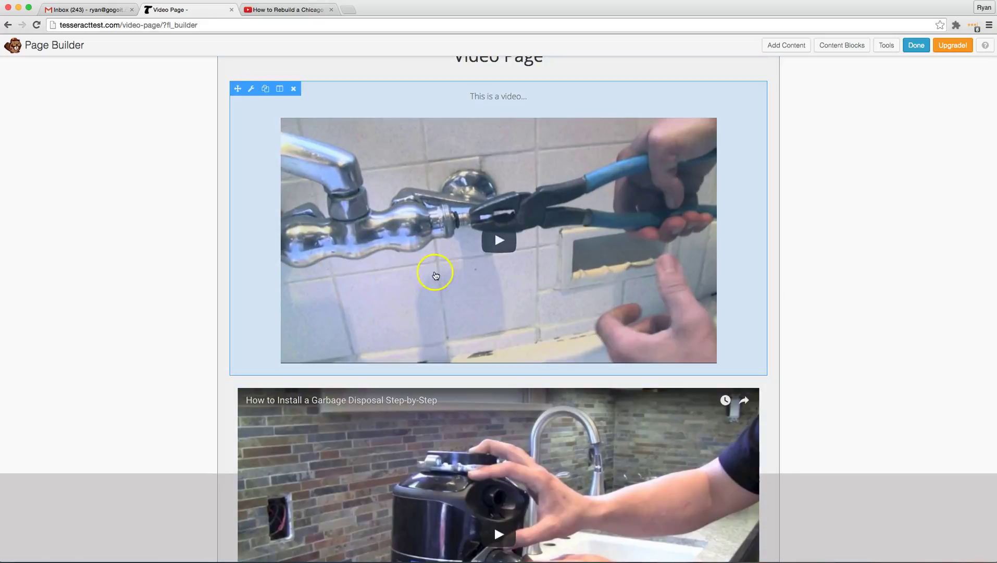
left_click(371, 252)
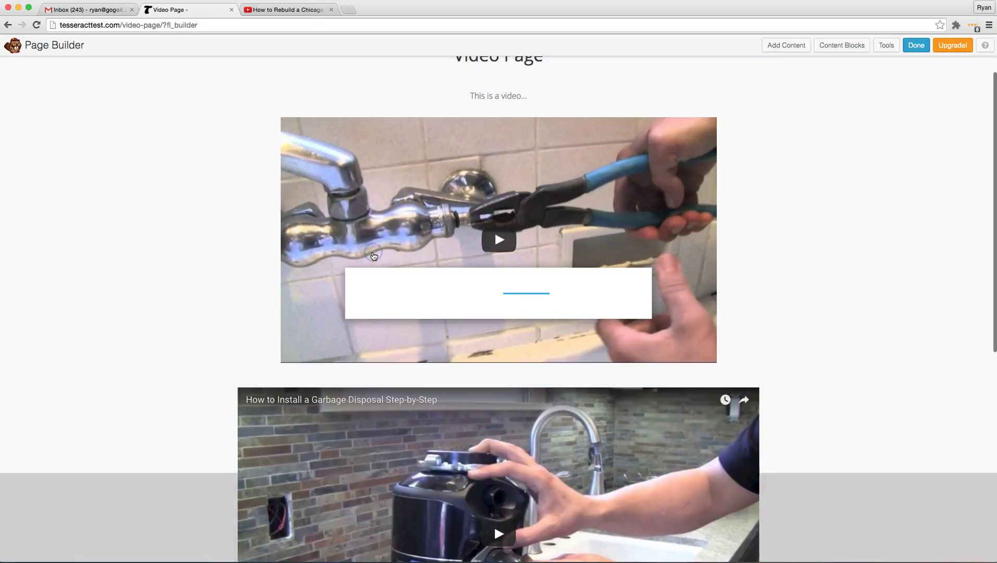
left_click(620, 225)
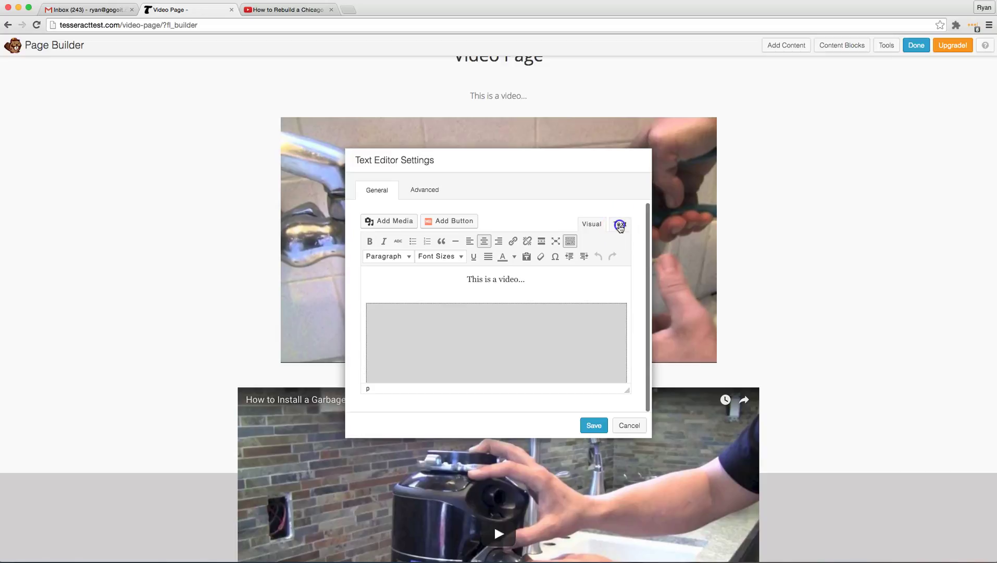
left_click(357, 289)
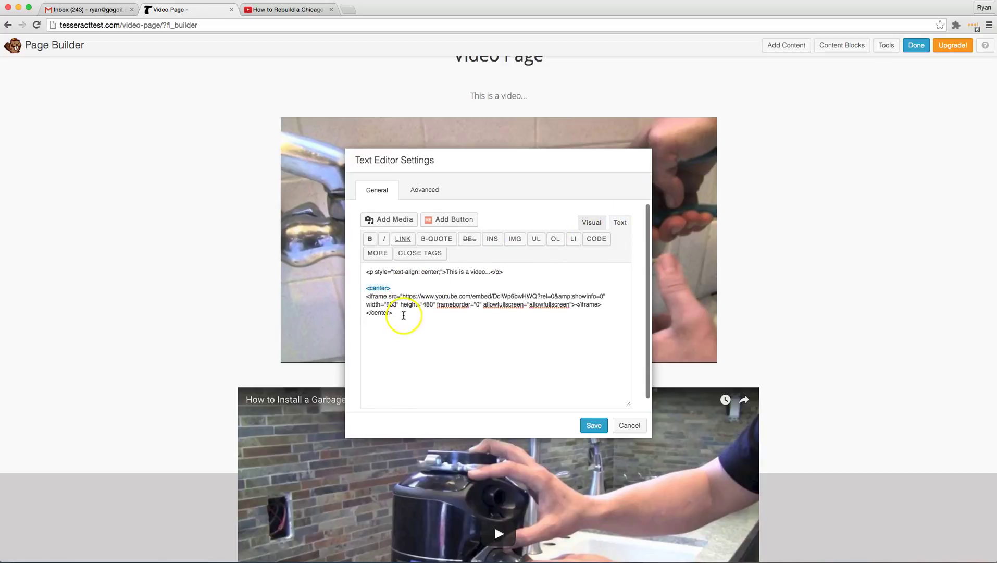
left_click(370, 314)
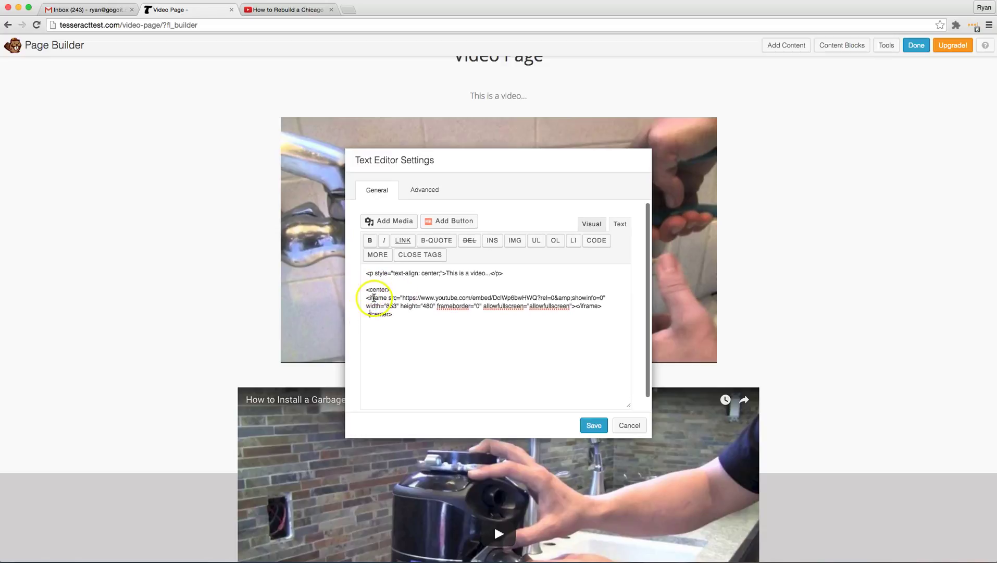
left_click_drag(421, 300, 584, 306)
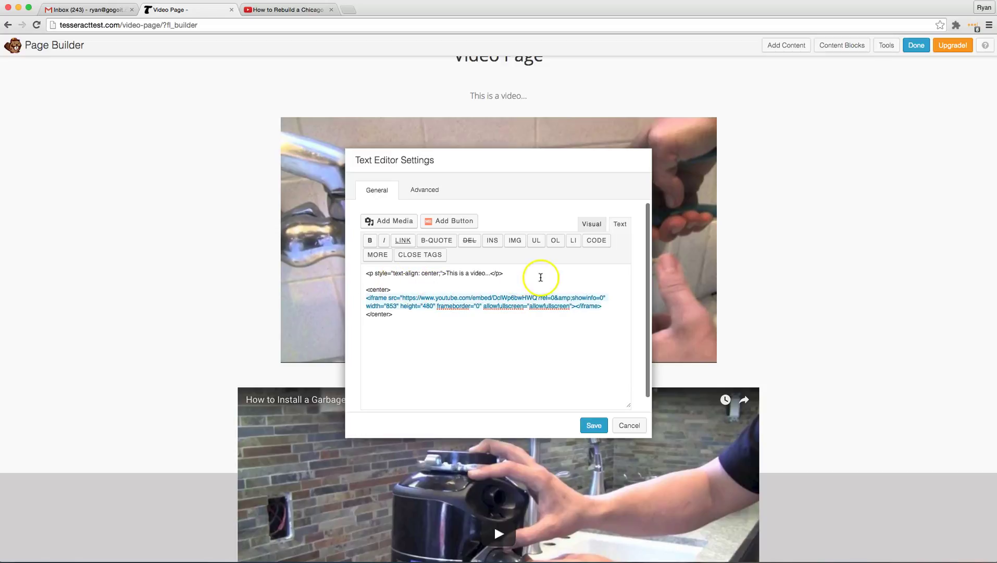
left_click_drag(539, 275, 454, 274)
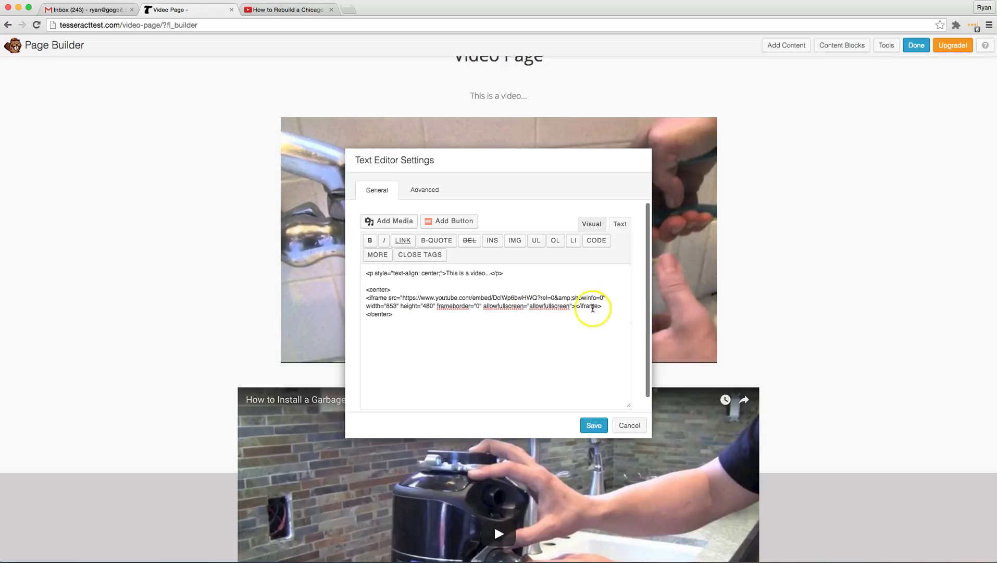
left_click_drag(604, 306, 427, 299)
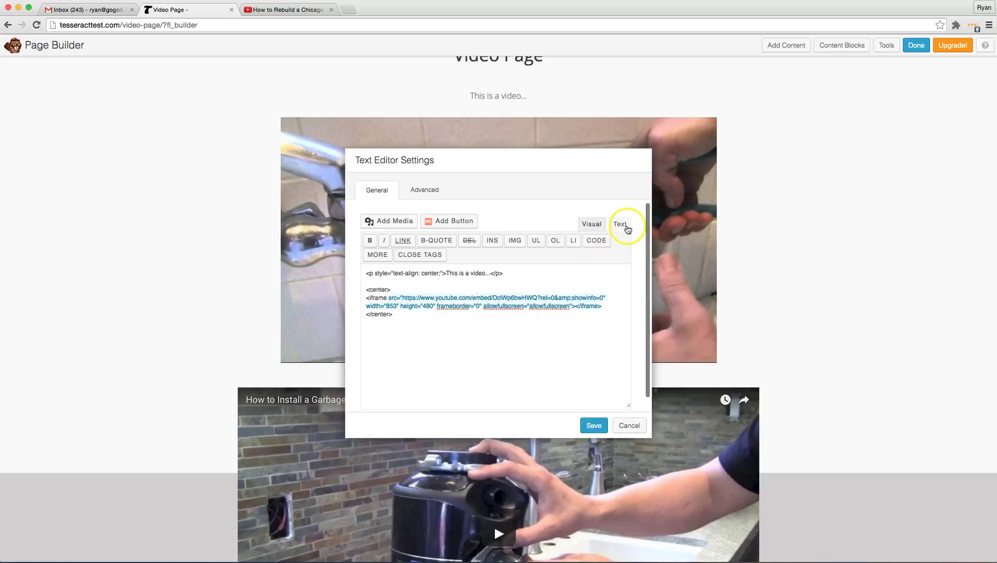
left_click_drag(401, 291, 349, 290)
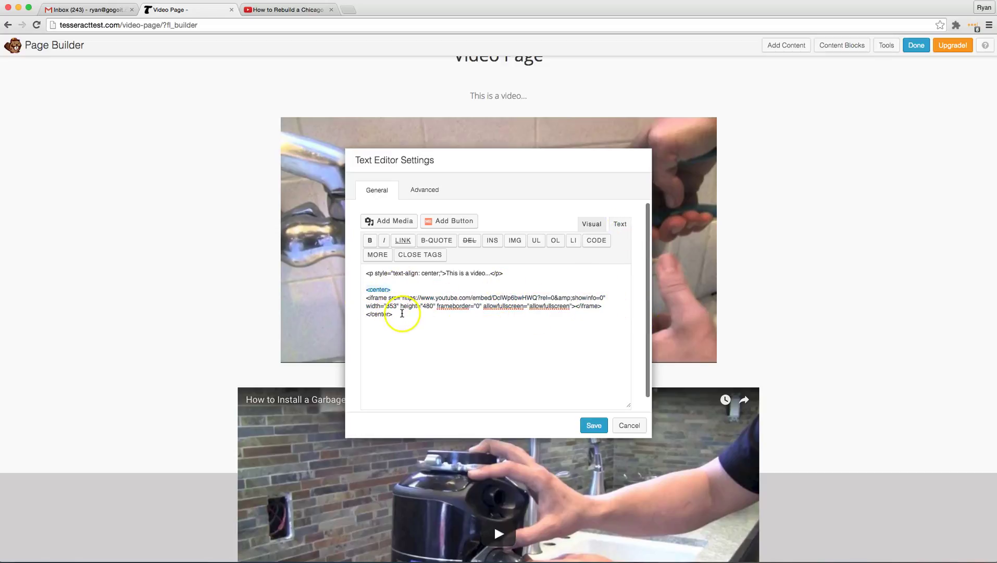
Save the text module with the centred video and publish the Video Page changes.
left_click(594, 426)
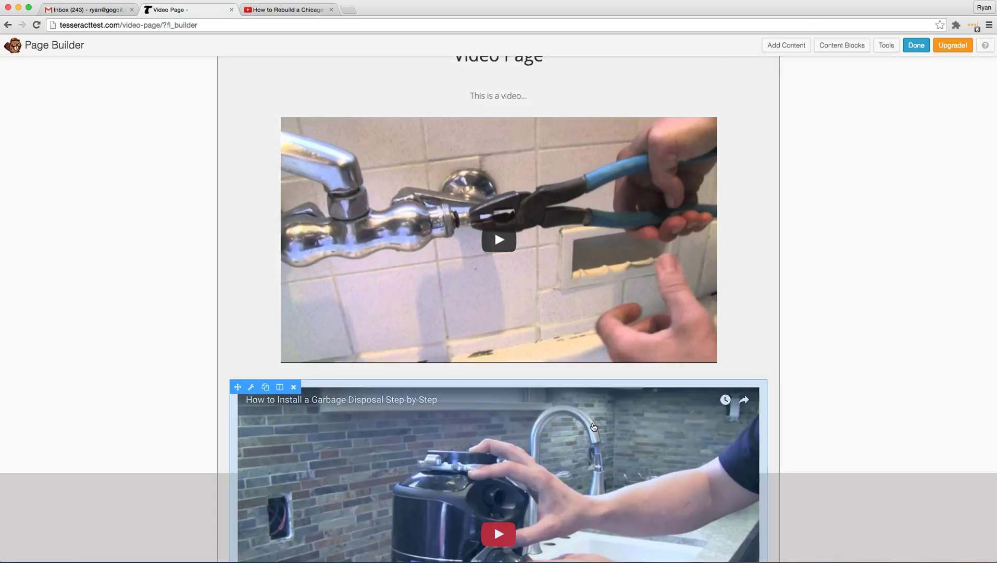
left_click(458, 151)
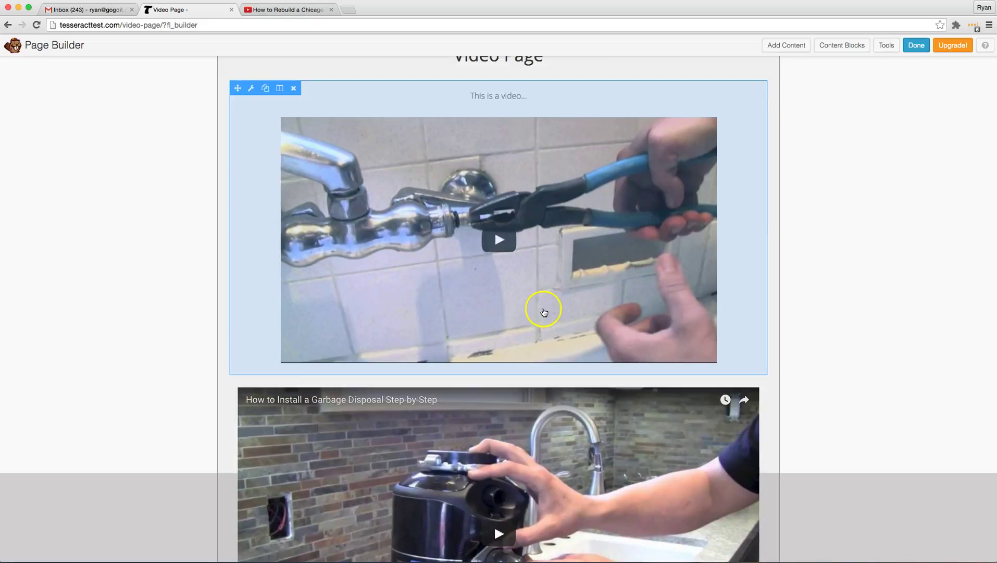
left_click(918, 46)
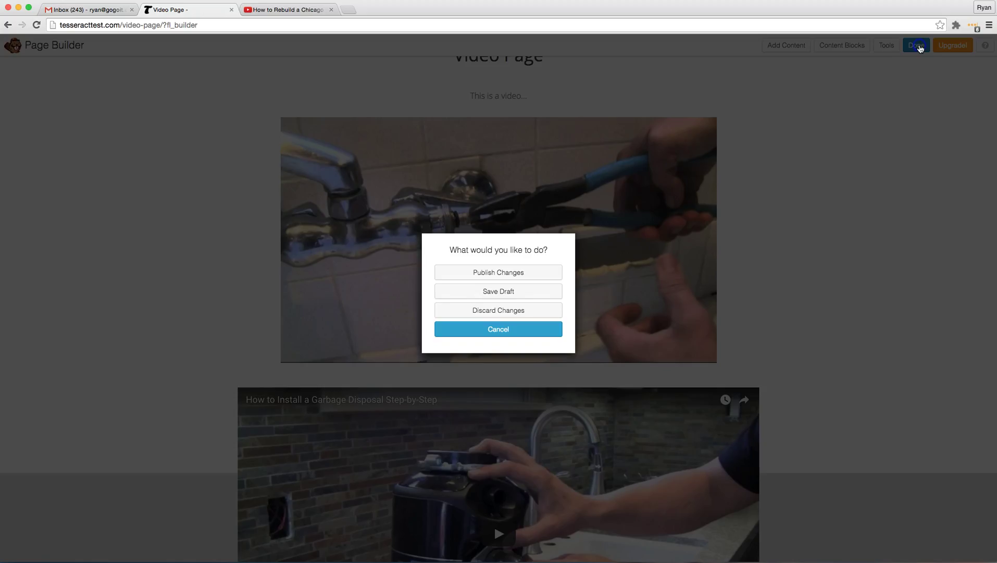
left_click(517, 272)
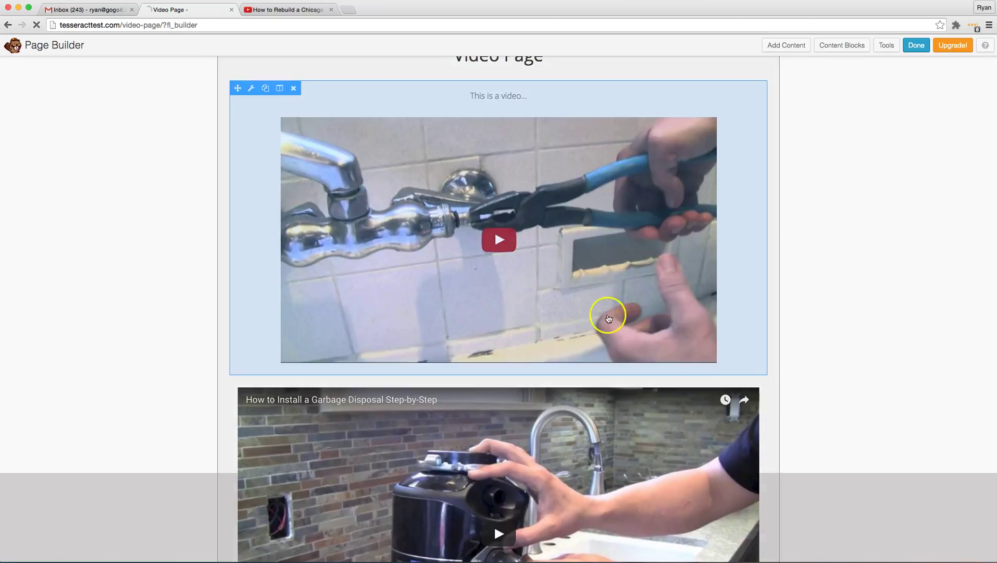
View the live Video Page at phone width, play the garbage disposal video, then restore full width.
key("ctrl+alt+Left")
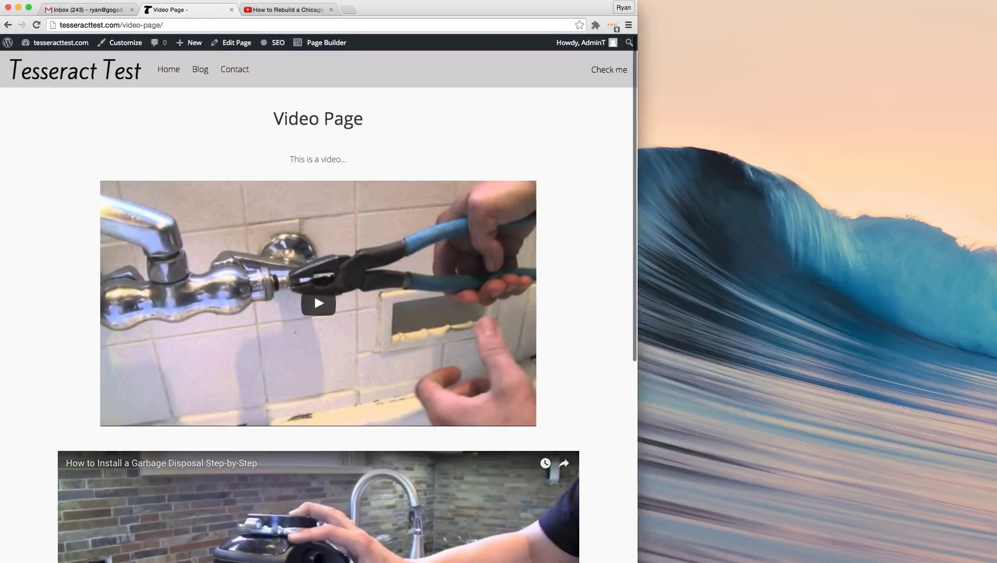
scroll(146, 500, "down", 5)
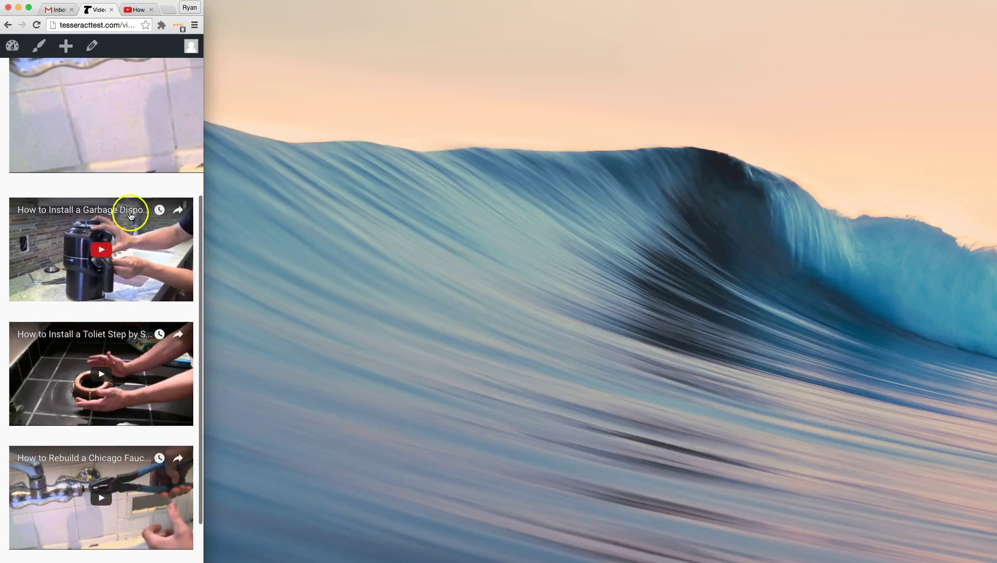
left_click(157, 201)
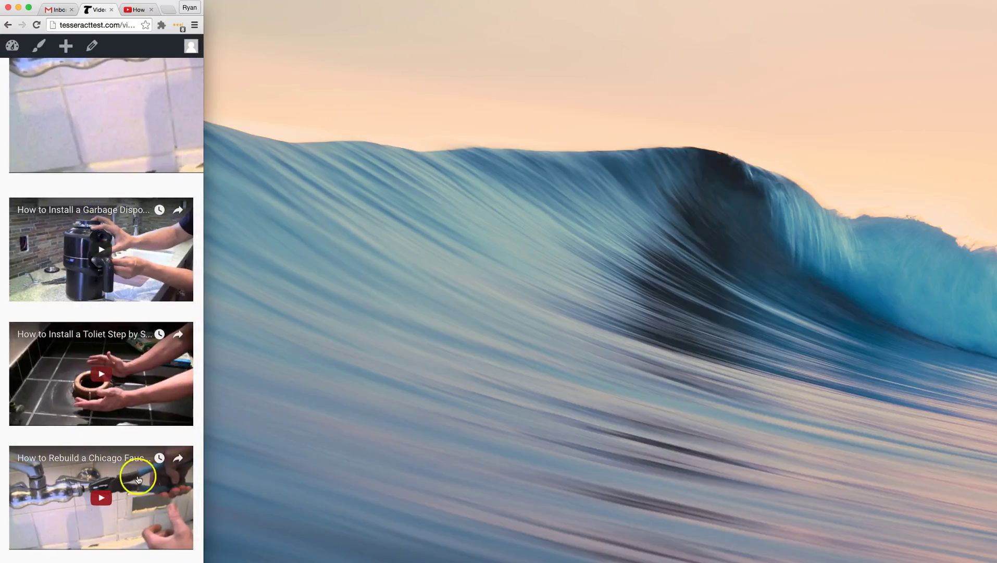
left_click_drag(228, 549, 995, 516)
scroll(666, 308, "up", 5)
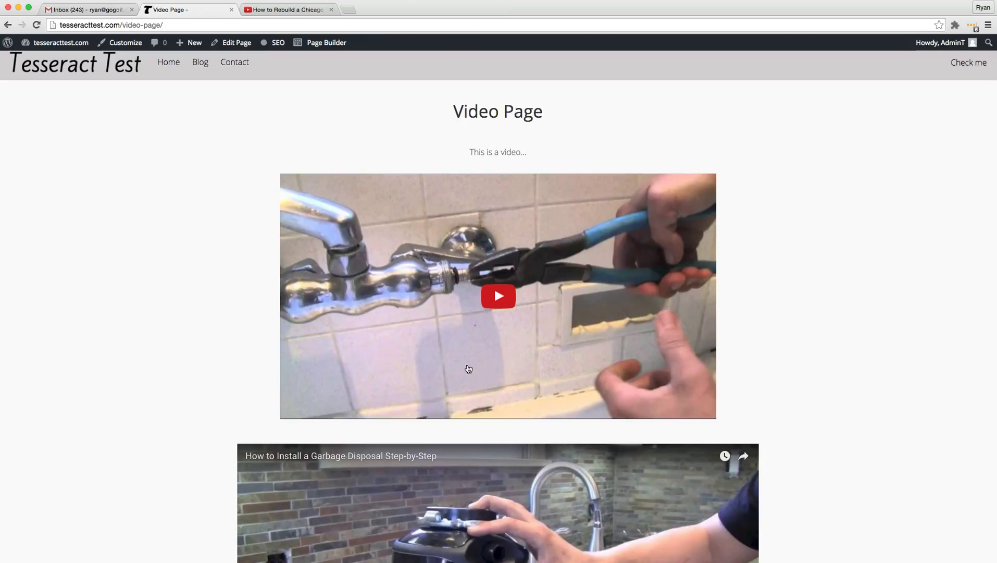
scroll(207, 401, "down", 5)
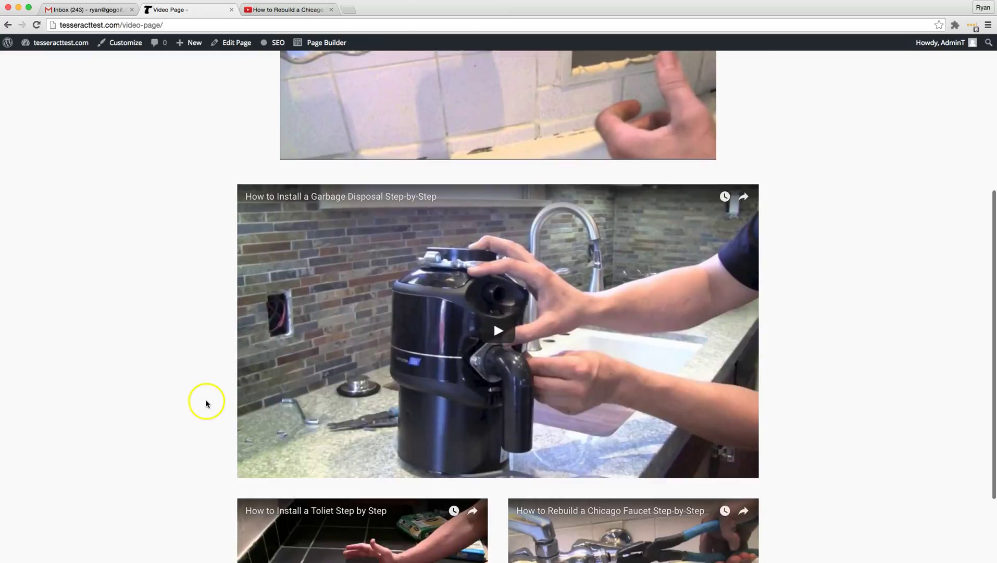
scroll(207, 403, "down", 3)
scroll(207, 399, "up", 5)
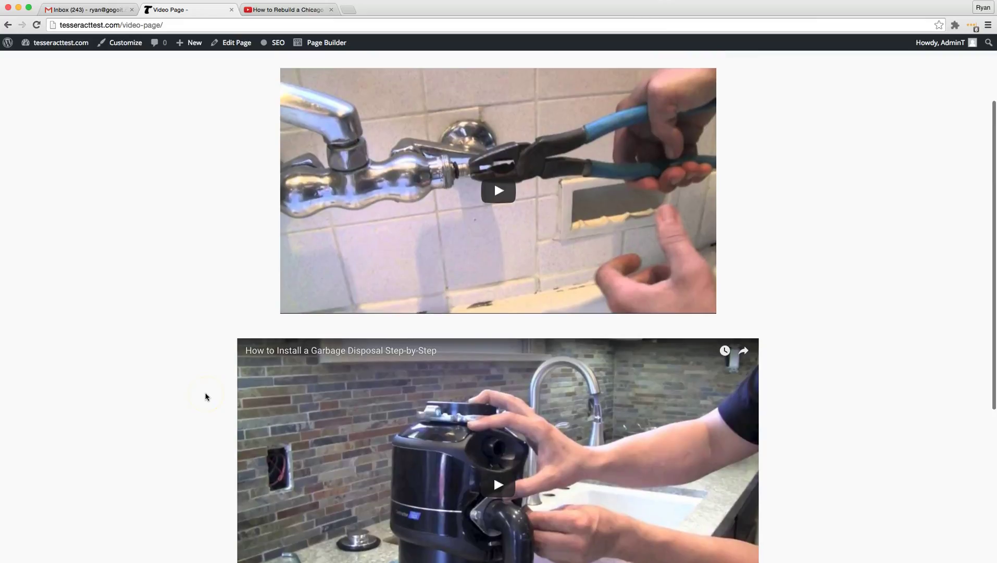
scroll(178, 356, "up", 3)
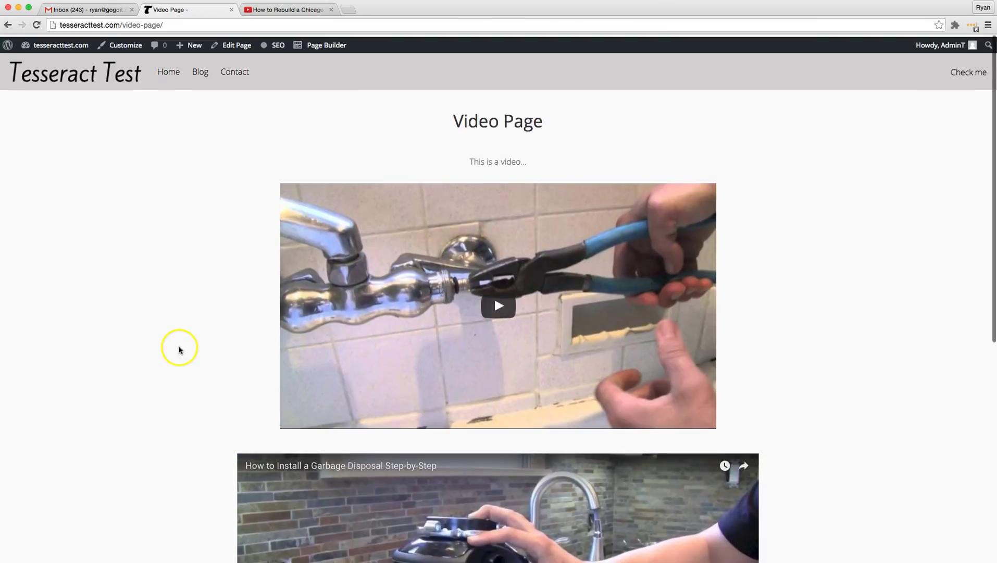